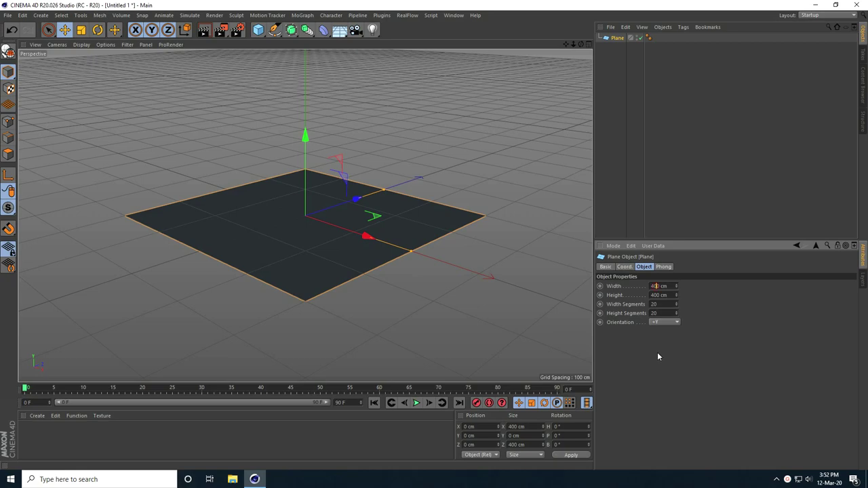
- Set the plane's width and height to 4000 cm
type("0")
left_click(654, 295)
left_click(655, 294)
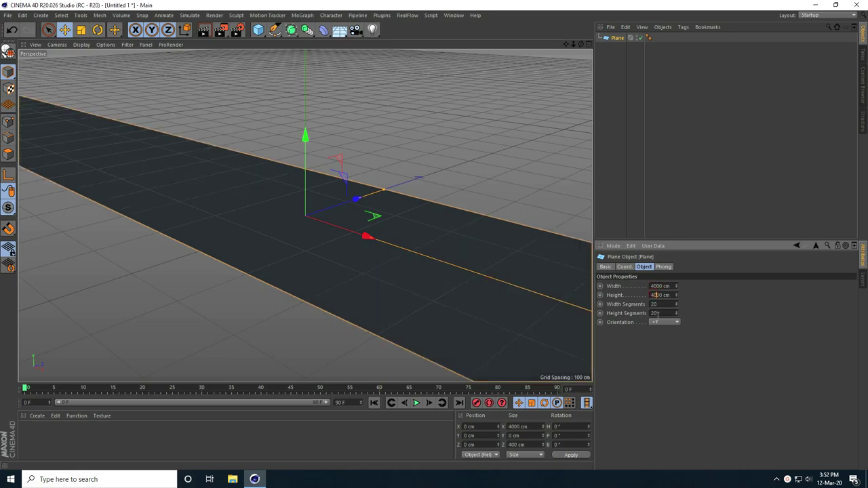
type("4000")
key("Return")
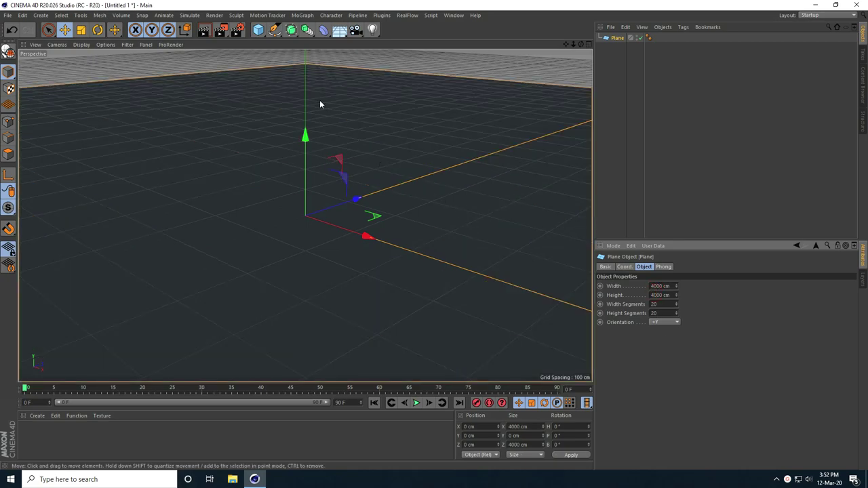
- Add a cylinder primitive at the centre of the plane
left_click(258, 30)
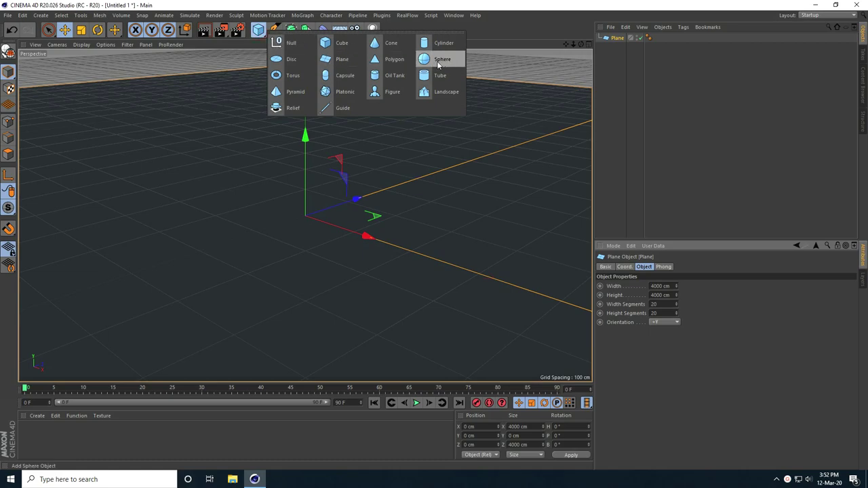
left_click(436, 53)
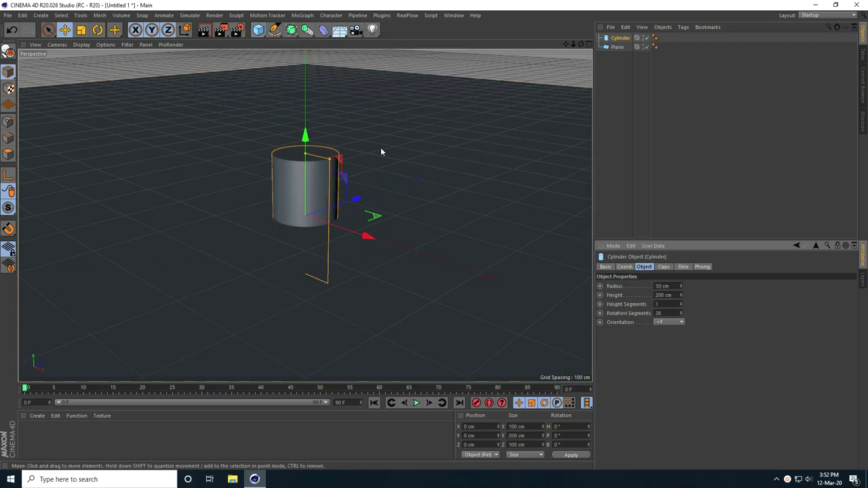
mouse_move(380, 147)
left_mouse_down("alt")
mouse_move(293, 252)
mouse_move(238, 221)
mouse_move(271, 224)
left_mouse_up("alt")
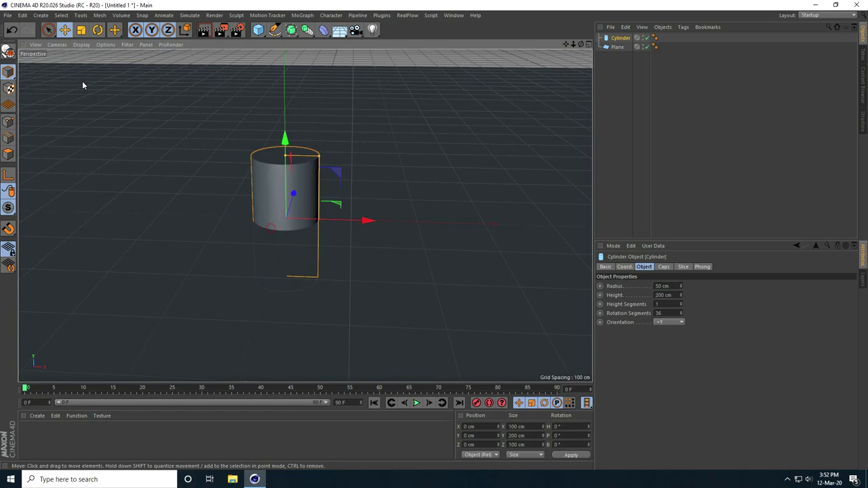
- Switch the perspective view to shaded display with polygon lines
left_click(81, 45)
left_click(90, 67)
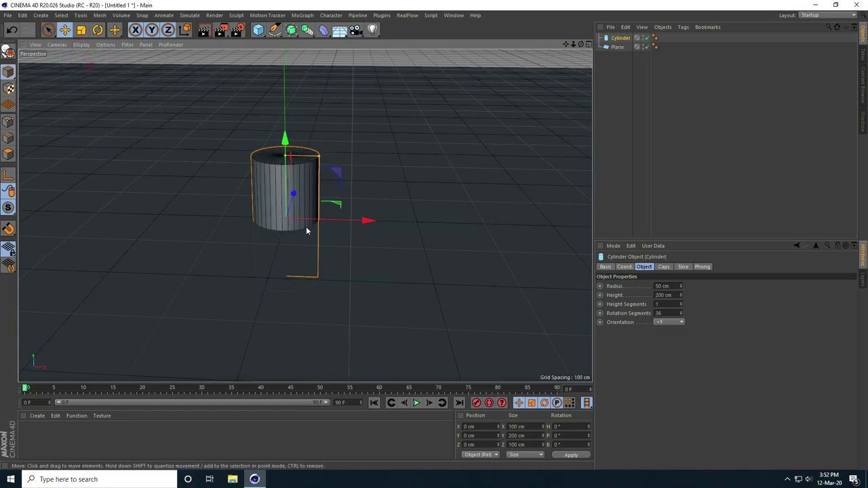
scroll(314, 201, "up", 4)
left_click_drag(317, 200, 290, 223, "alt")
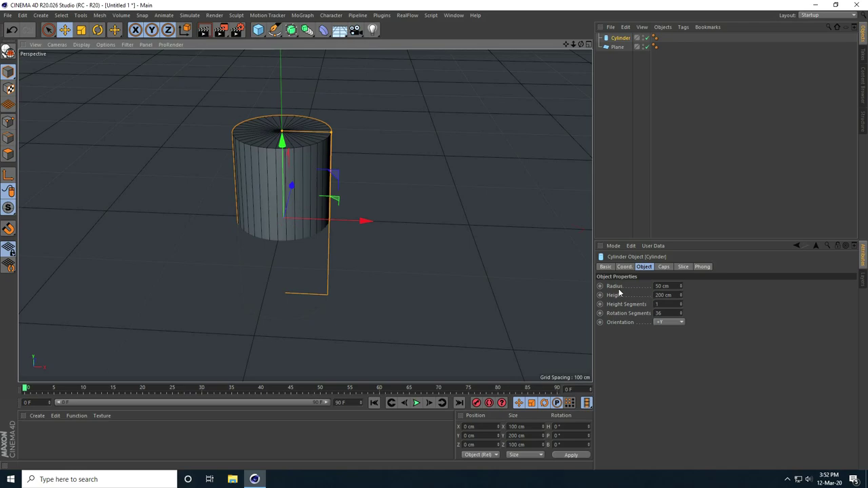
- Set the cylinder's radius to 260 cm and its height to 30 cm
left_click(675, 286)
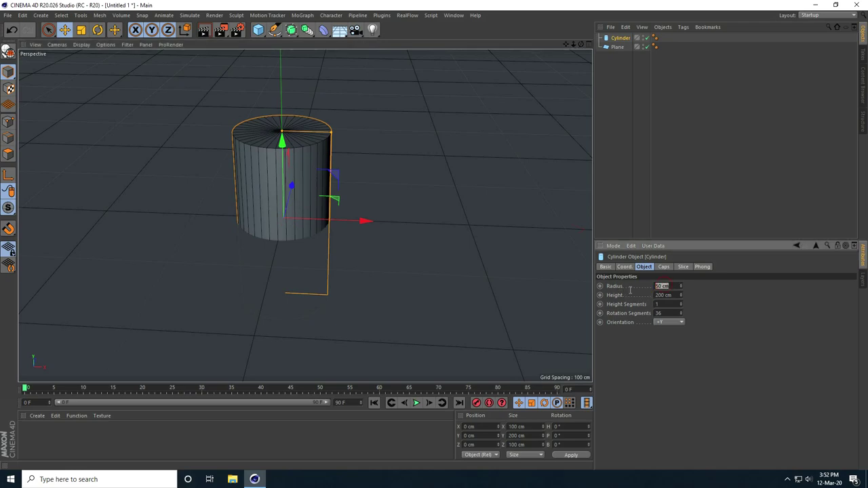
type("260")
key("Return")
scroll(309, 259, "down", 5)
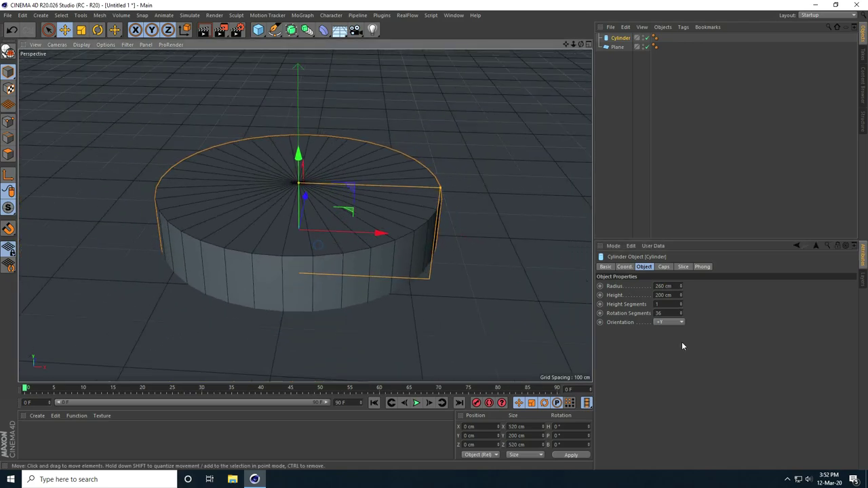
left_click(671, 295)
type("30")
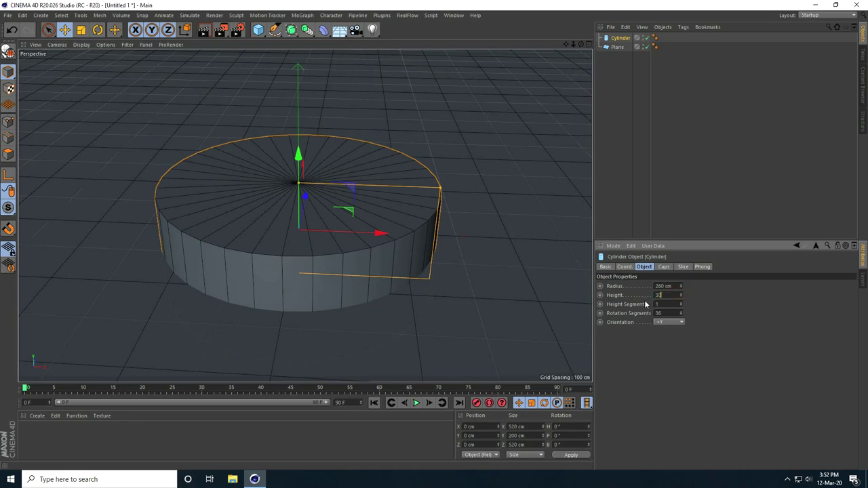
key("Return")
- Raise the flat cylinder along the Y axis to about 10 cm so it rests on the plane
left_click_drag(262, 281, 270, 248, "alt")
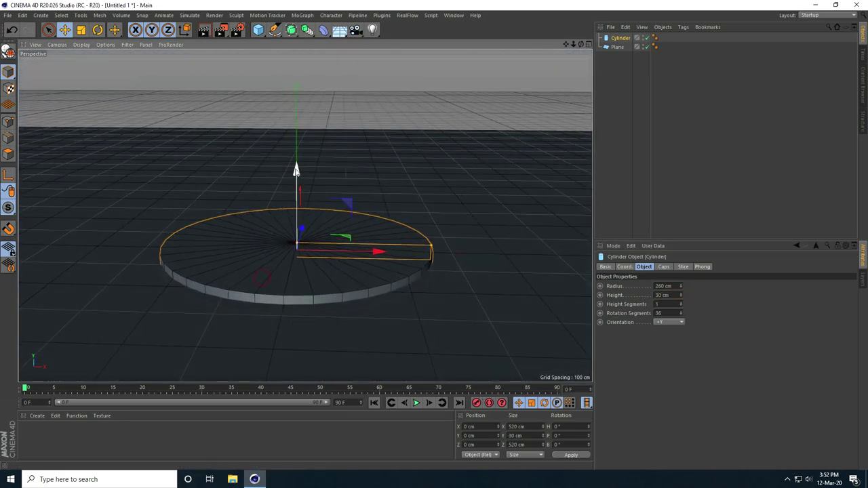
left_click_drag(296, 178, 296, 173)
left_click_drag(270, 291, 275, 306, "alt")
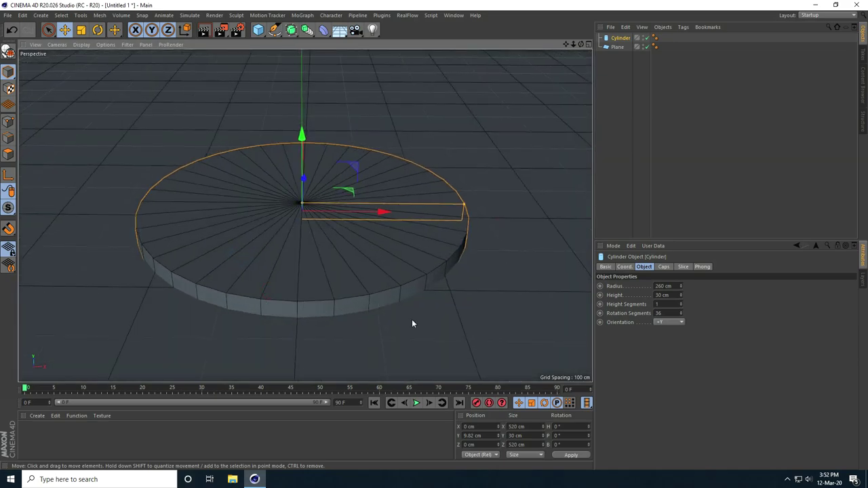
- Increase the cylinder's rotation segments to 180 for a smoother rim
left_click_drag(681, 313, 682, 312)
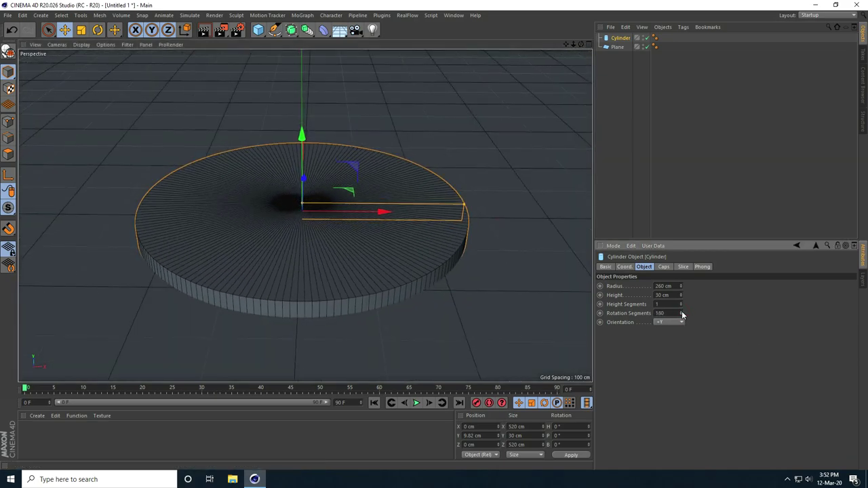
mouse_move(306, 251)
left_mouse_down("alt")
mouse_move(303, 301)
mouse_move(304, 238)
left_mouse_up("alt")
scroll(283, 263, "down", 3)
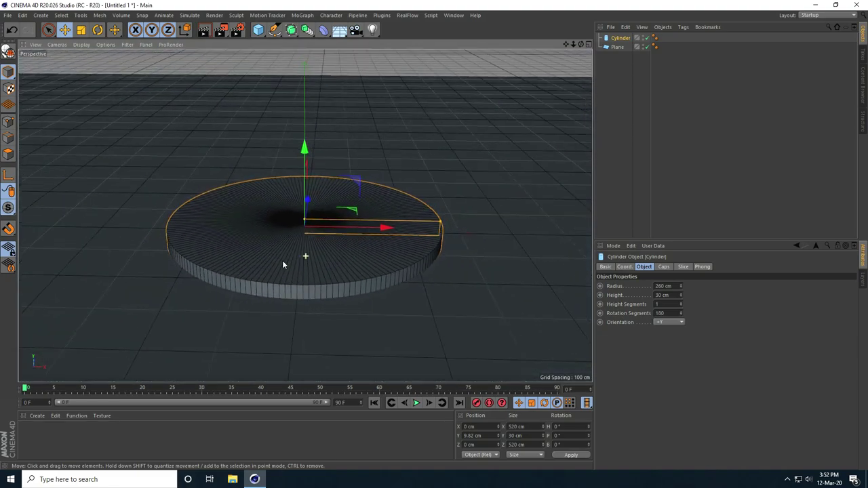
middle_click_drag(301, 255, 302, 280, "alt")
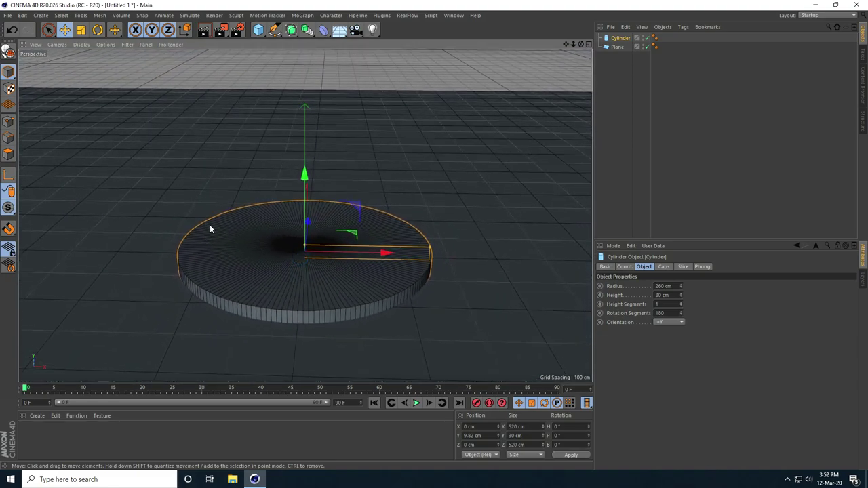
- Add a tube primitive with an inner radius of 235 cm and an outer radius of 240 cm
left_click(258, 29)
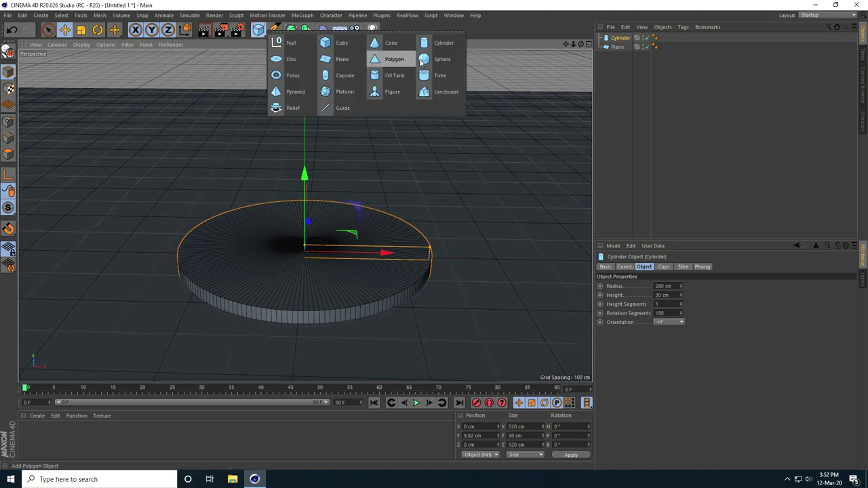
left_click(435, 76)
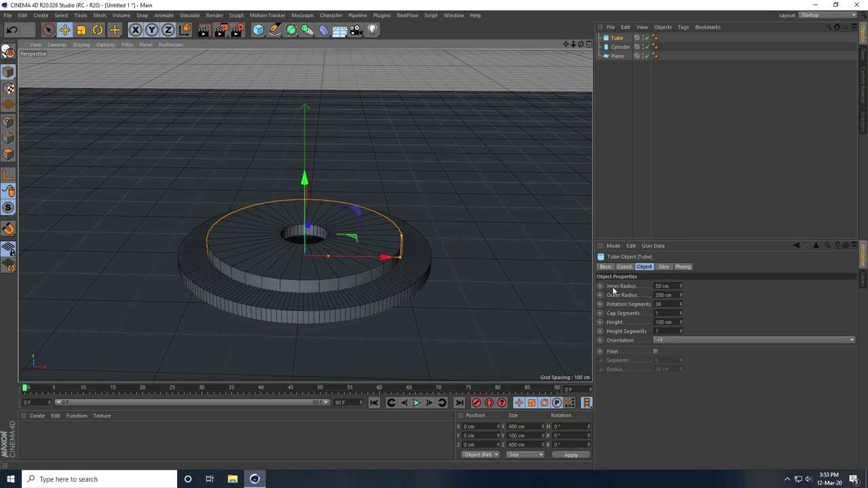
left_click(675, 287)
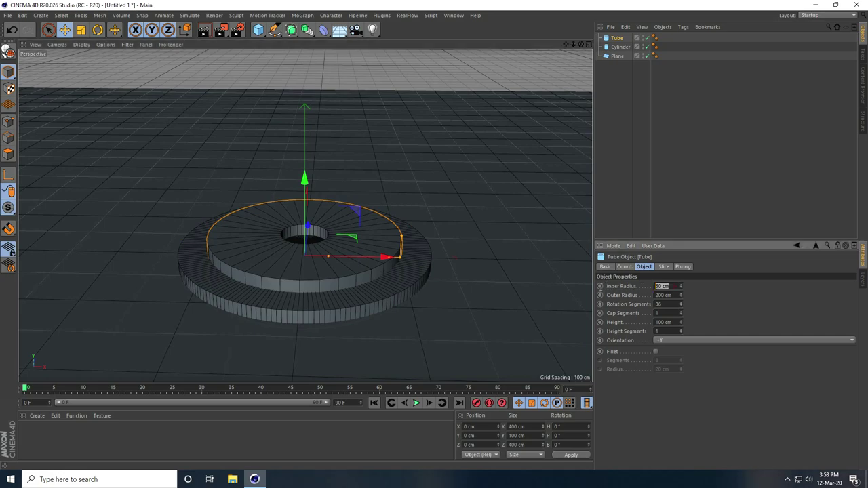
mouse_move(682, 285)
left_mouse_down()
mouse_move(668, 305)
mouse_move(682, 298)
mouse_move(680, 287)
left_mouse_up()
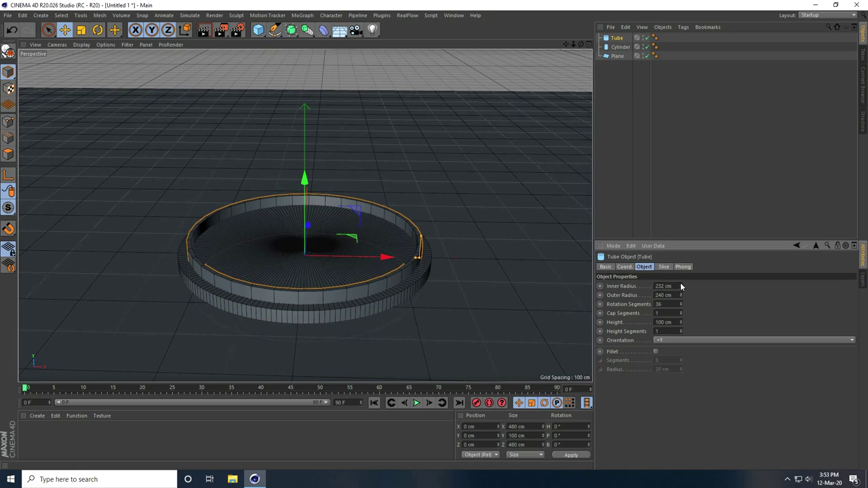
left_click_drag(681, 286, 681, 287)
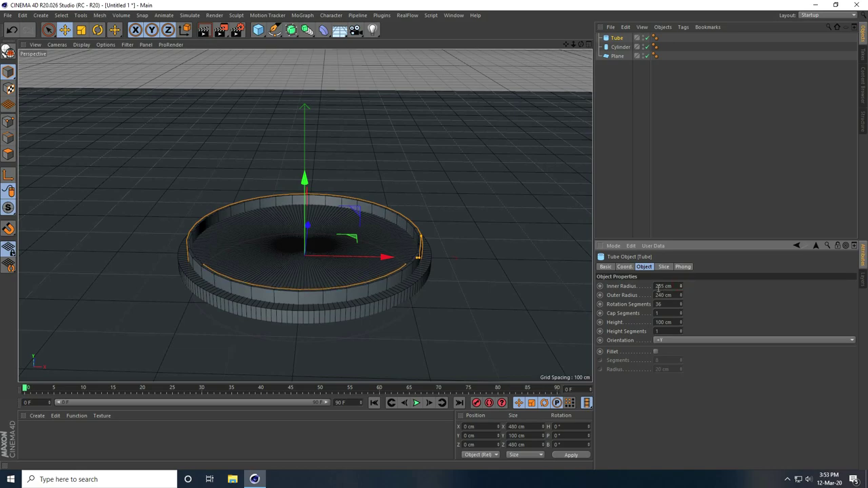
left_click(669, 286)
- Give the tube 10 height segments, 247 rotation segments and a height of 300 cm
left_click_drag(682, 330, 682, 331)
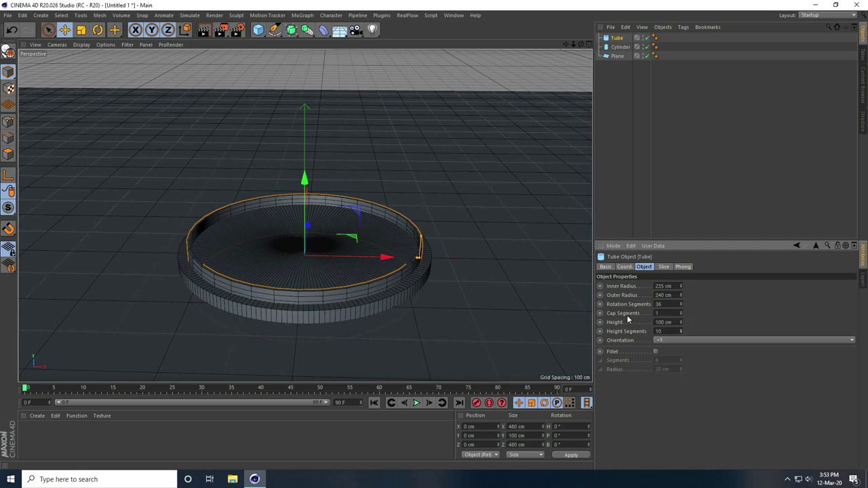
left_click_drag(682, 304, 682, 324)
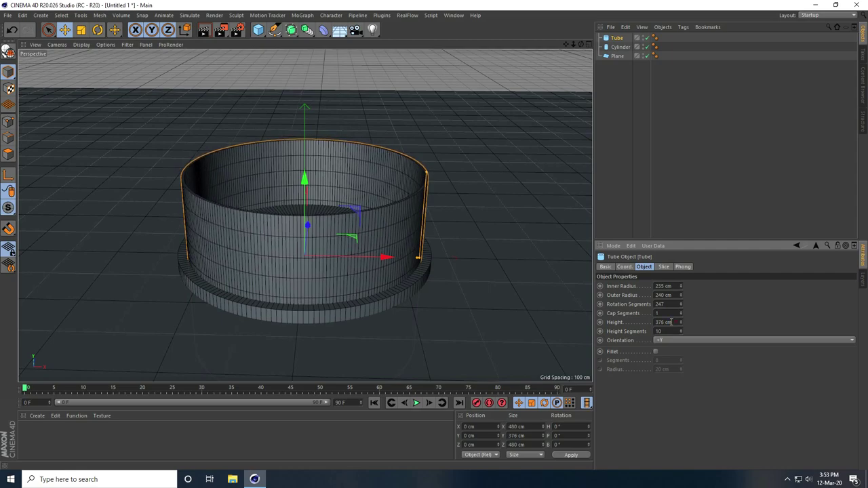
left_click(664, 322)
type("300")
key("Return")
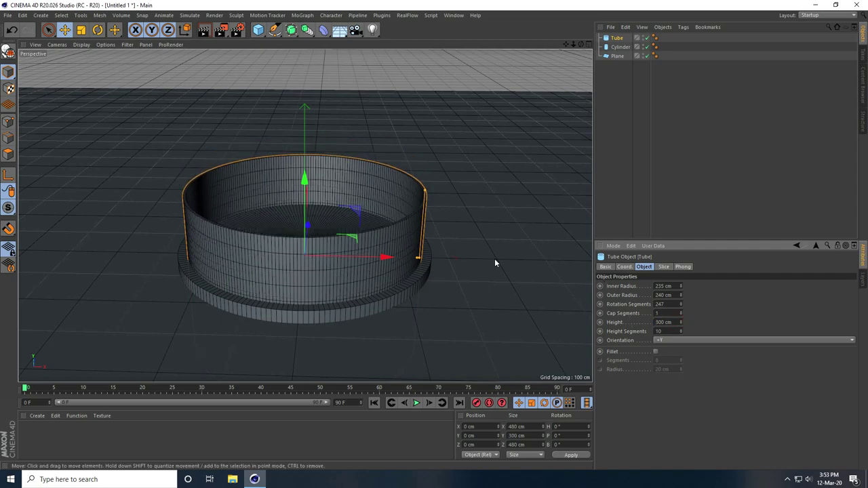
- Raise the tube along the Y axis to about 148 cm so it stands on the cylinder base
left_click_drag(306, 178, 316, 103)
left_click(274, 70)
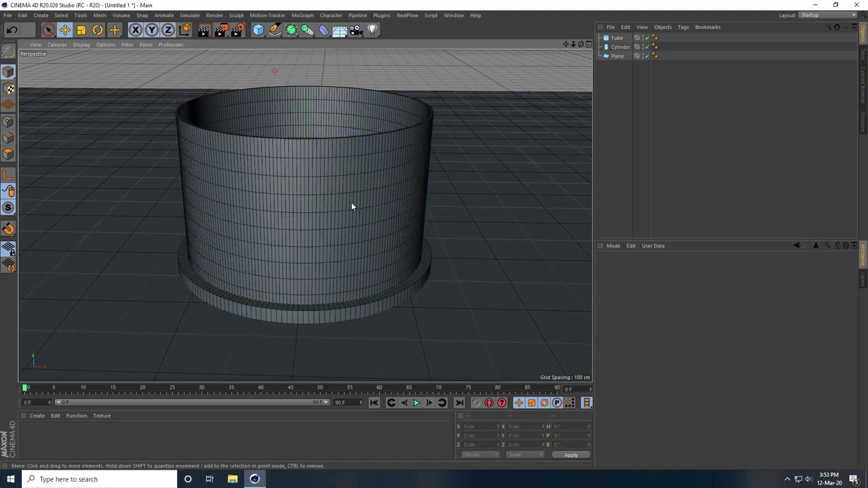
scroll(329, 212, "down", 3)
mouse_move(306, 221)
left_mouse_down("alt")
mouse_move(365, 194)
mouse_move(303, 225)
mouse_move(306, 252)
mouse_move(306, 211)
left_mouse_up("alt")
left_click(306, 167)
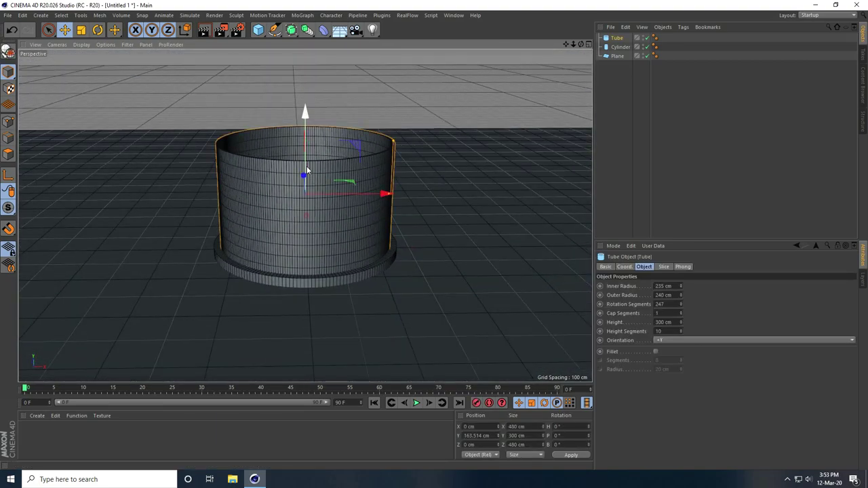
left_click_drag(308, 116, 308, 126)
left_click_drag(305, 204, 288, 214, "alt")
right_click_drag(301, 145, 322, 131, "alt")
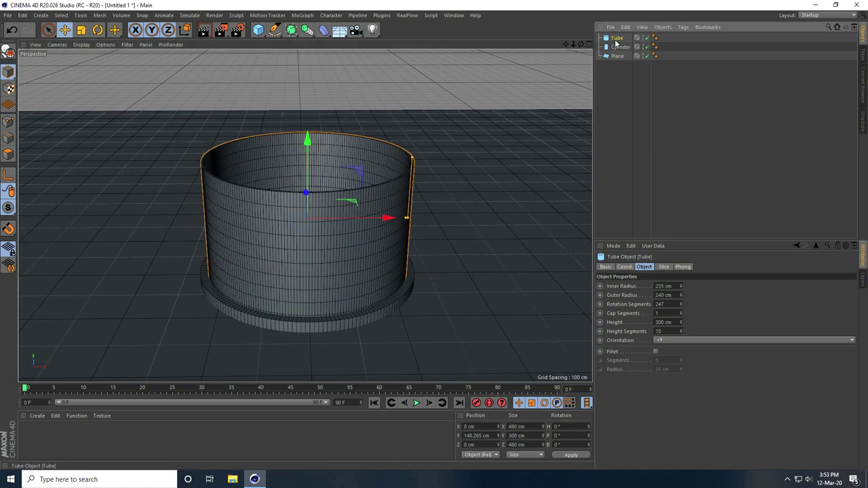
- Try the X-Ray display on the tube
left_click(605, 266)
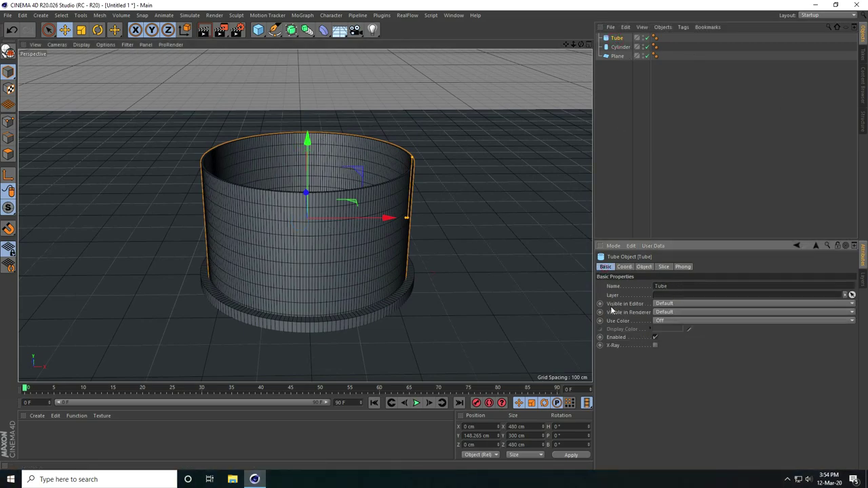
left_click(655, 345)
left_click_drag(317, 229, 321, 261, "alt")
left_click(655, 345)
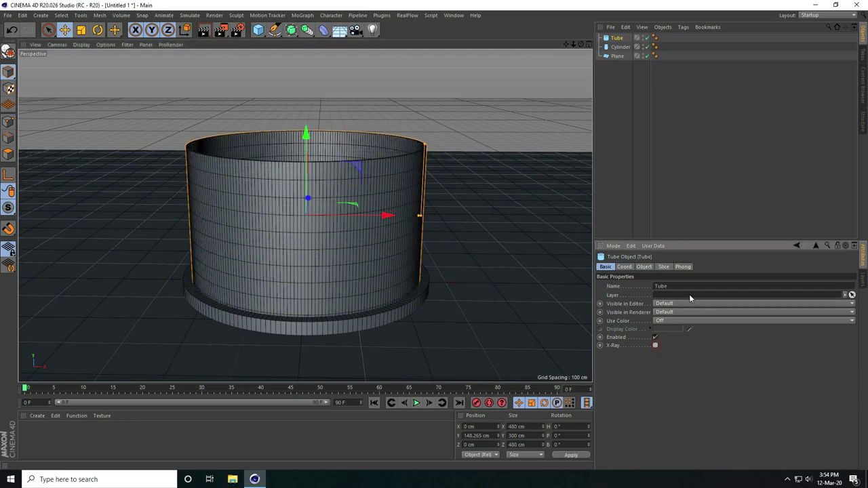
- Add a Display tag to the tube and set its shading mode to Lines
right_click(616, 42)
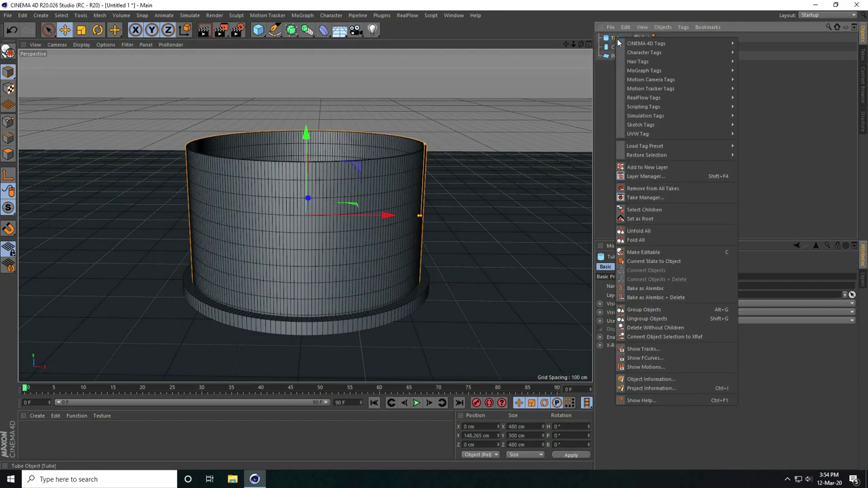
mouse_move(712, 44)
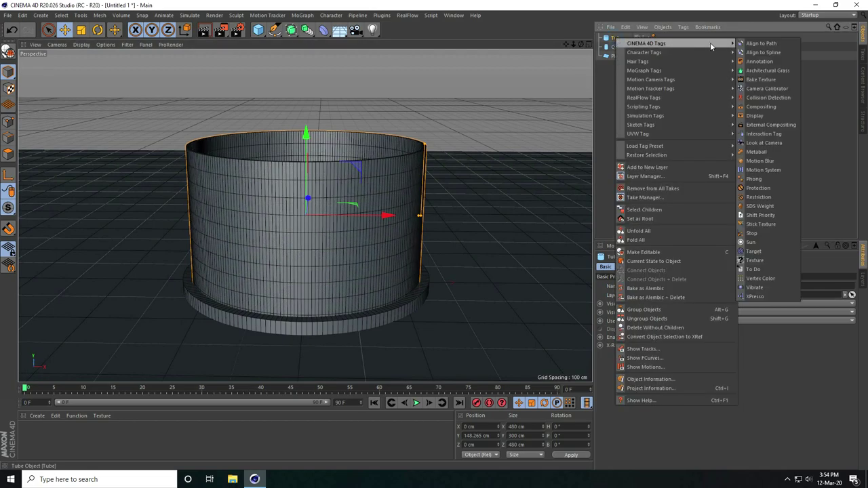
left_click(767, 117)
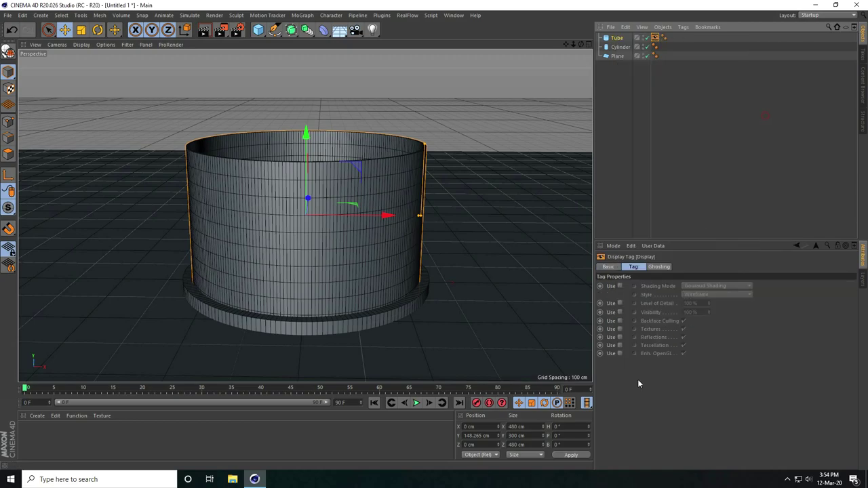
left_click(619, 286)
left_click(688, 289)
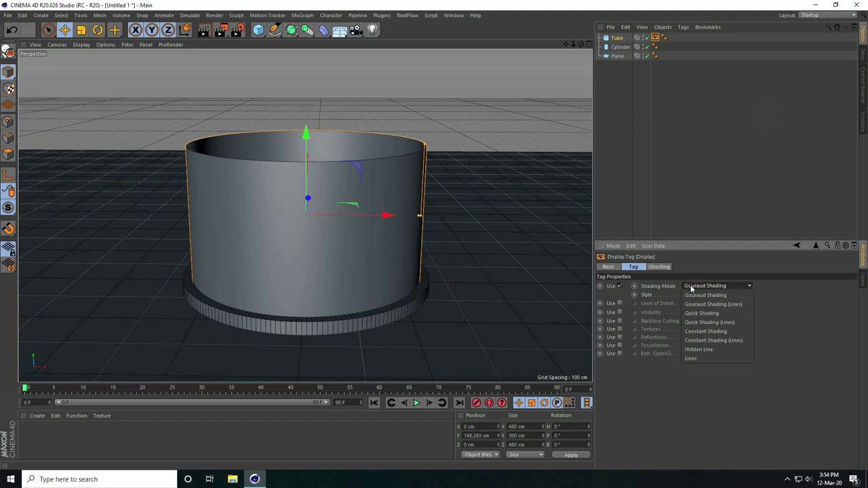
left_click(694, 359)
left_click_drag(363, 318, 304, 265, "alt")
right_click_drag(304, 264, 273, 281, "alt")
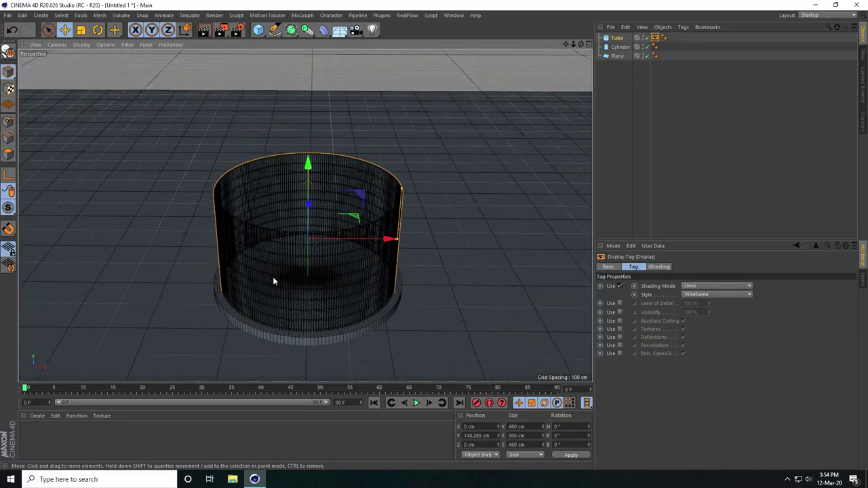
- Add a sphere and raise it along the Y axis to about 446 cm, above the tube's opening
left_click_drag(257, 29, 436, 65)
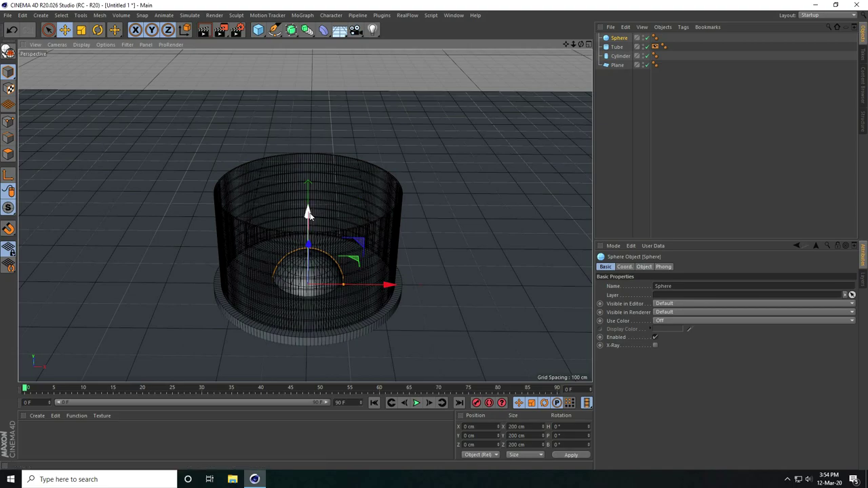
left_click_drag(305, 210, 307, 135)
left_click_drag(306, 183, 313, 234, "alt")
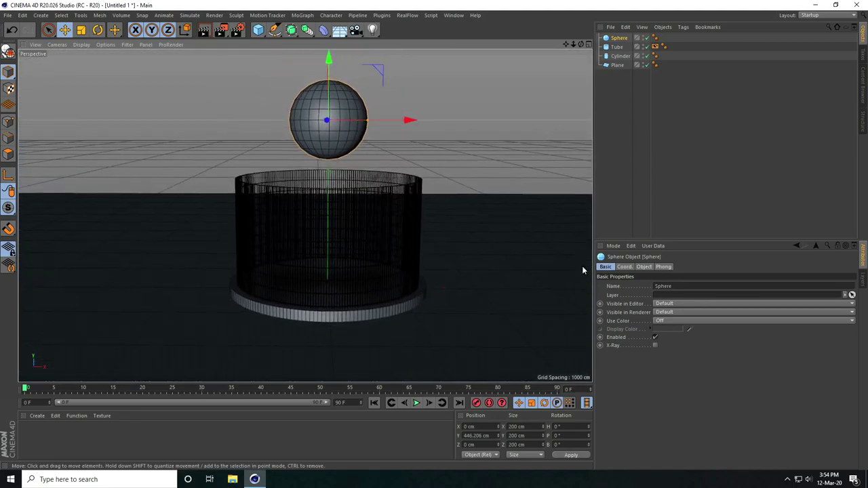
- Set the sphere's radius to 40 cm and its segments to 12
left_click(644, 266)
left_click_drag(666, 286, 630, 287)
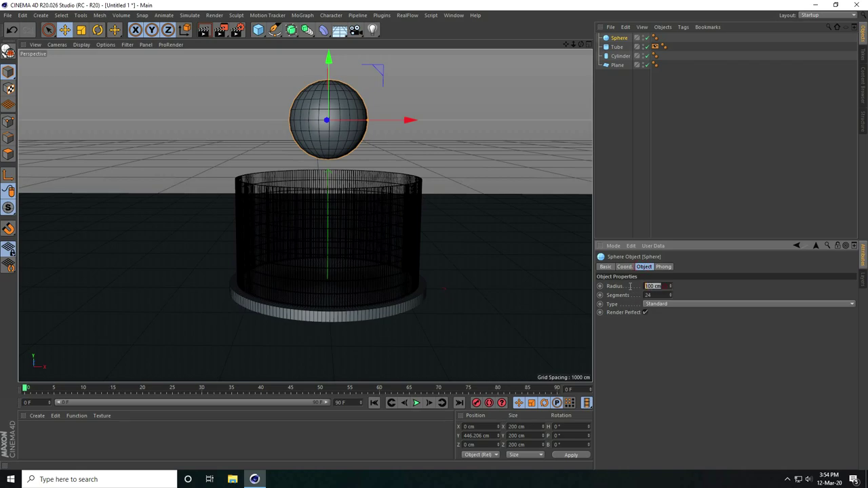
type("40")
key("Return")
right_click_drag(319, 125, 372, 102, "alt")
left_click_drag(656, 296, 613, 296)
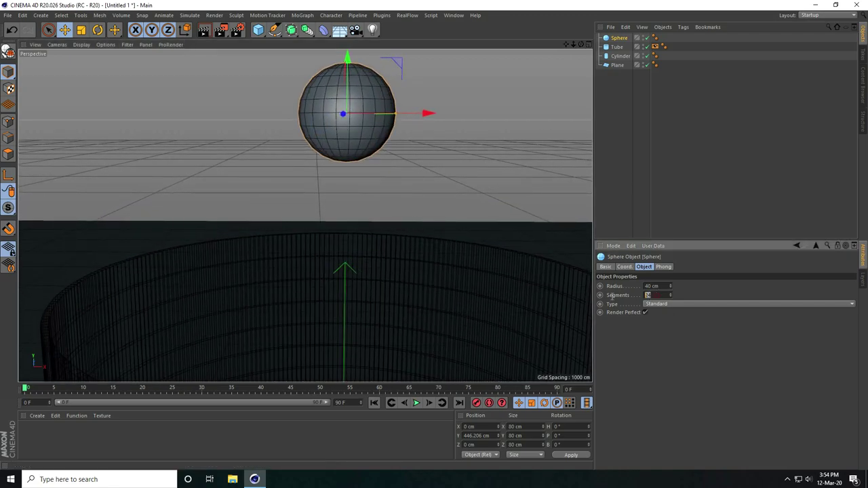
type("12")
key("Return")
left_click_drag(442, 184, 381, 185, "alt")
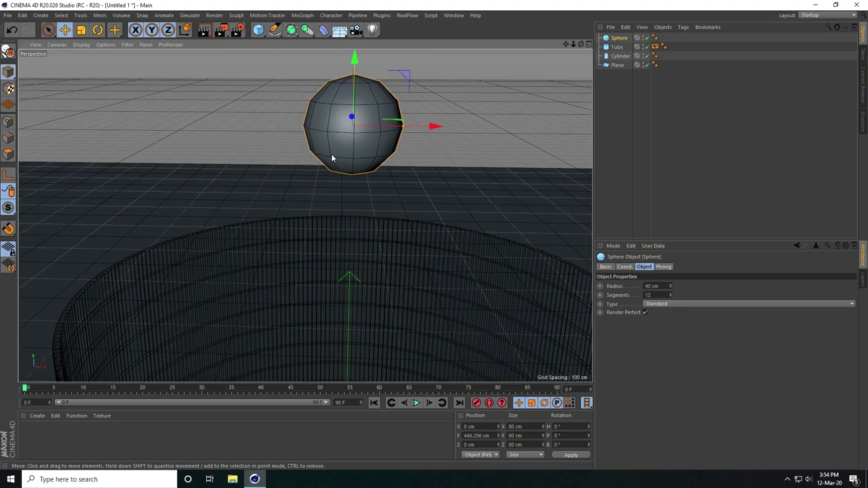
- Add a MoGraph Cloner and make the sphere its child
left_click(302, 15)
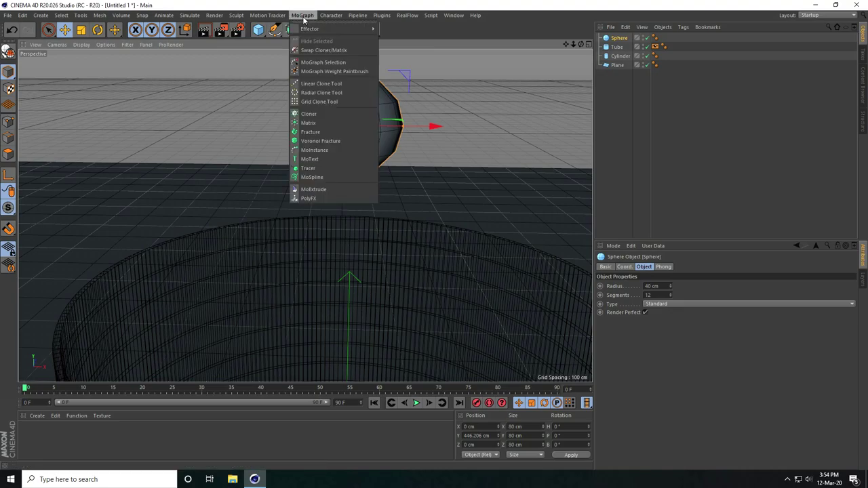
left_click(315, 114)
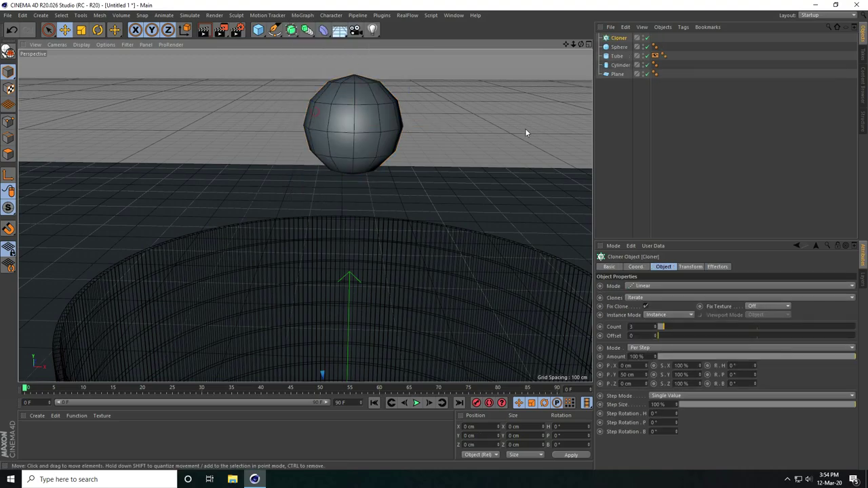
left_click(617, 48)
left_click_drag(617, 47, 618, 39)
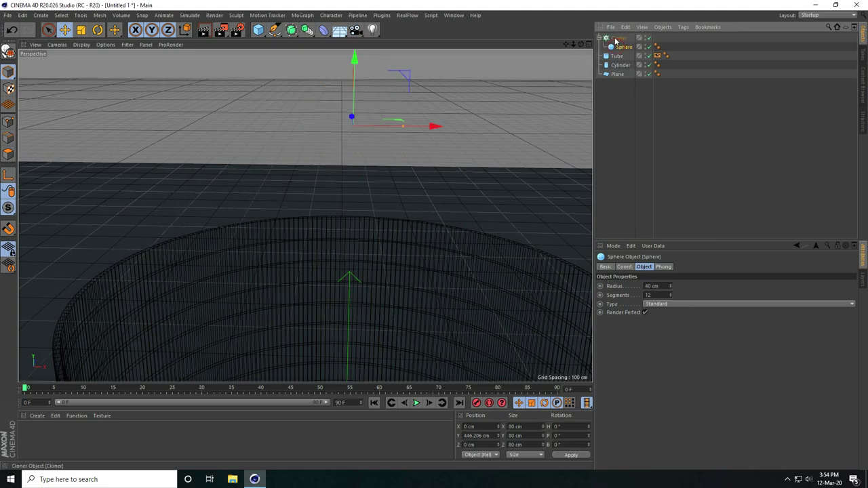
scroll(283, 230, "down", 3)
scroll(349, 345, "up", 2)
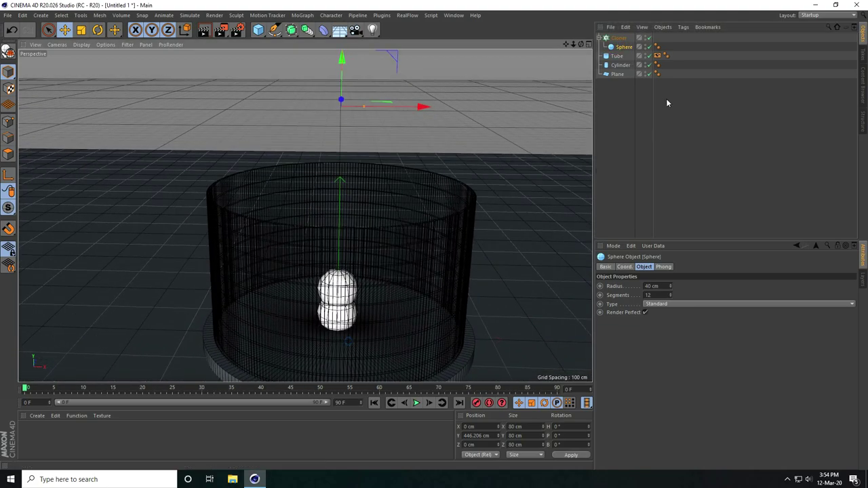
- Switch the cloner to Grid Array mode and raise it along the Y axis to about 323 cm
left_click(617, 38)
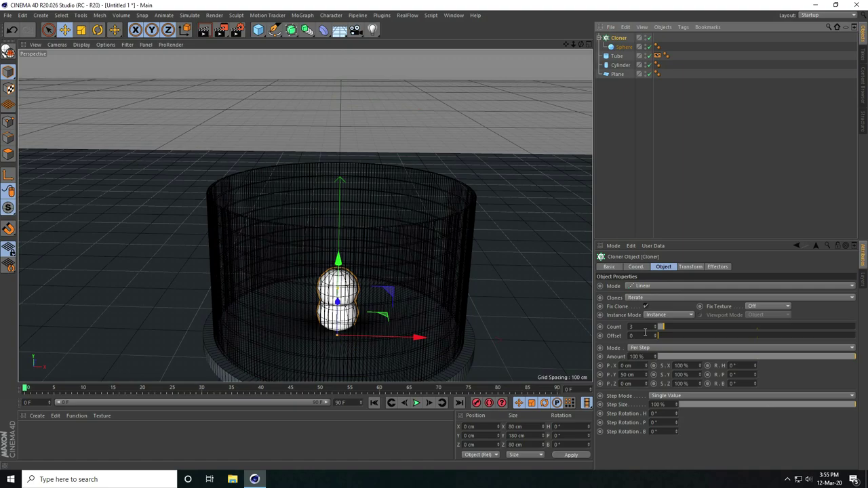
left_click(644, 288)
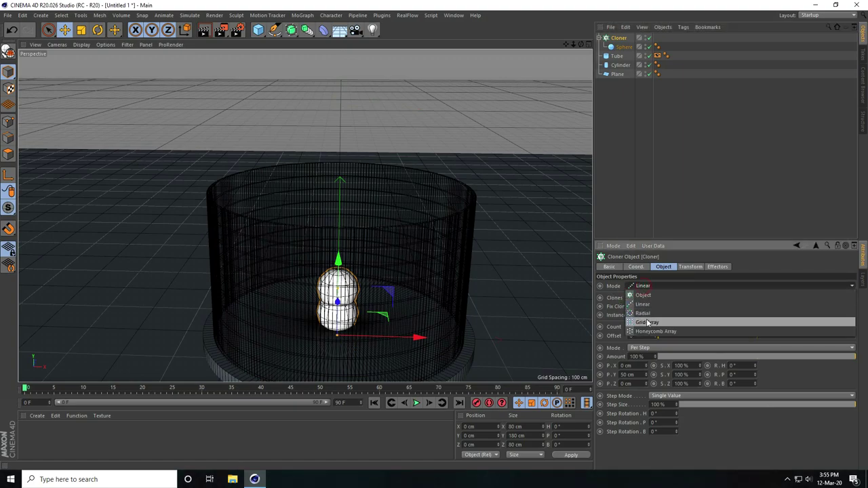
left_click(645, 323)
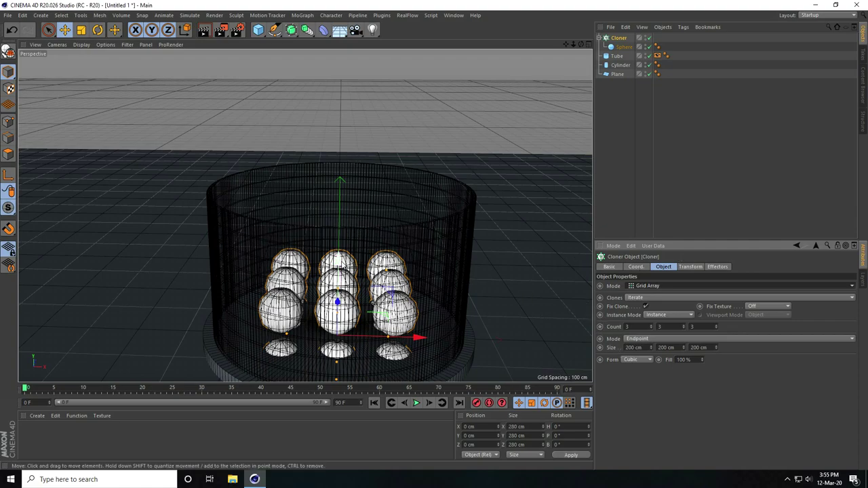
left_click_drag(341, 216, 350, 124)
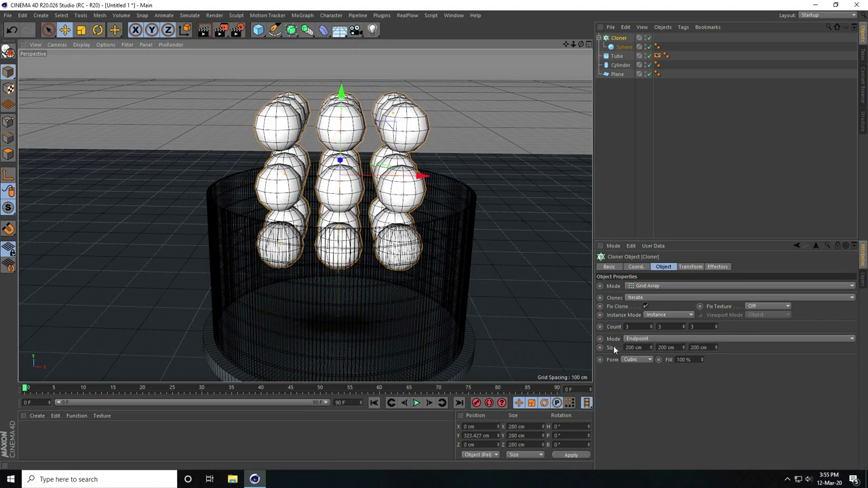
- Set the cloner's grid size to 250 cm on all three axes
left_click_drag(653, 348, 715, 348)
mouse_move(421, 240)
left_mouse_down("alt")
mouse_move(445, 252)
mouse_move(483, 230)
mouse_move(442, 244)
mouse_move(316, 240)
mouse_move(332, 249)
left_mouse_up("alt")
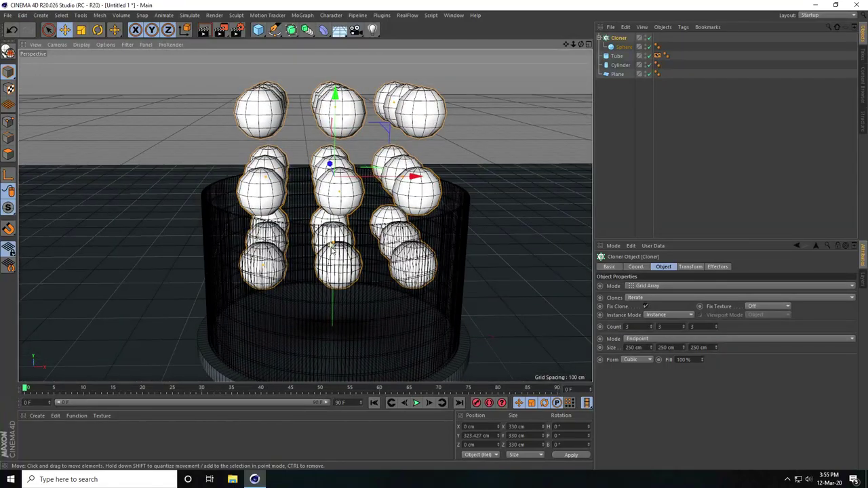
scroll(332, 250, "down", 5)
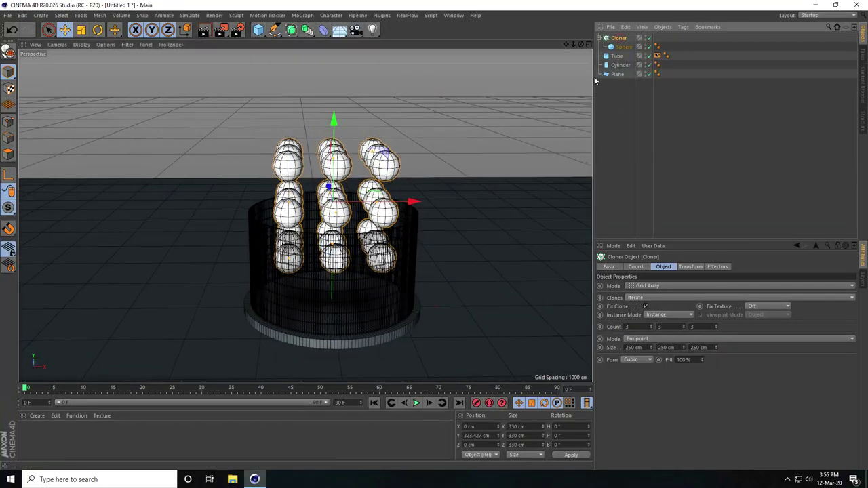
- Raise the cloner well above the tube, setting its Y position to 700 cm
left_click(637, 266)
left_click_drag(345, 136, 342, 62)
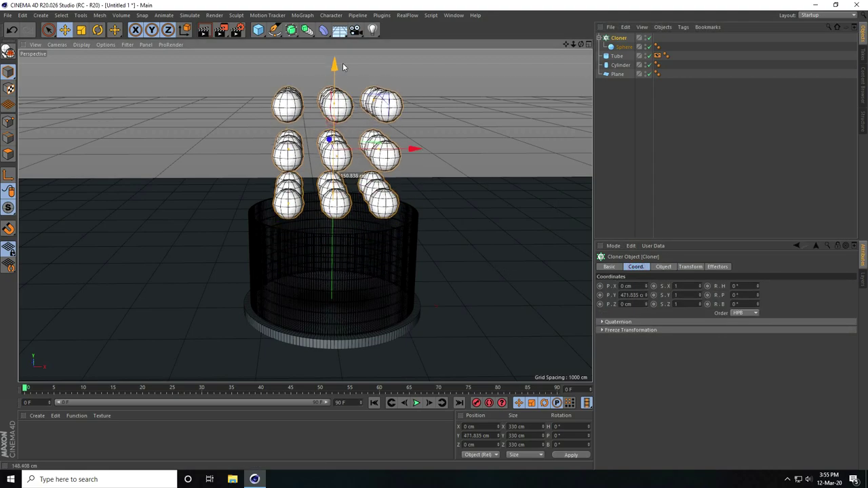
left_click_drag(434, 235, 434, 215)
double_click(632, 295)
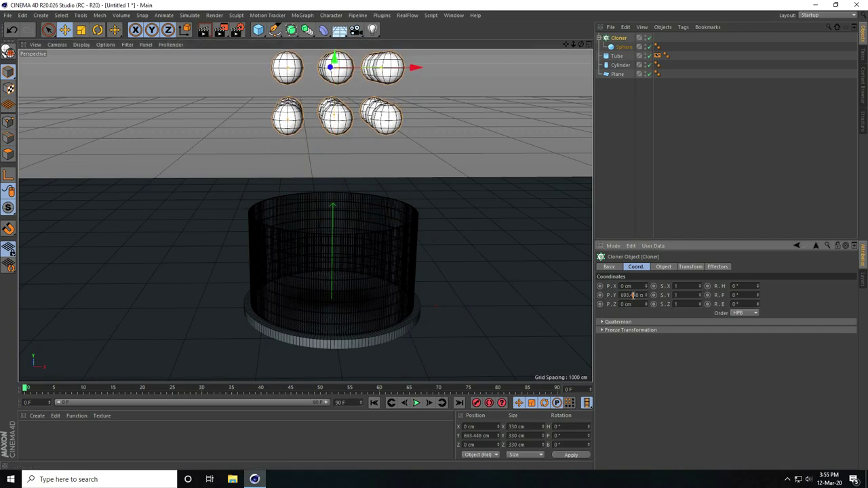
type("7000")
key("Return")
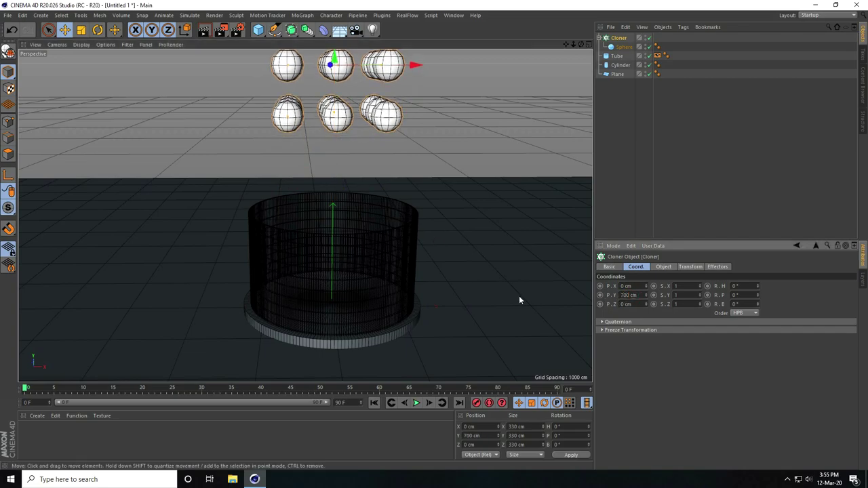
- Extend the animation and its visible timeline range to 600 frames, and return to the first frame
left_click_drag(519, 296, 396, 277, "alt")
left_click(415, 403)
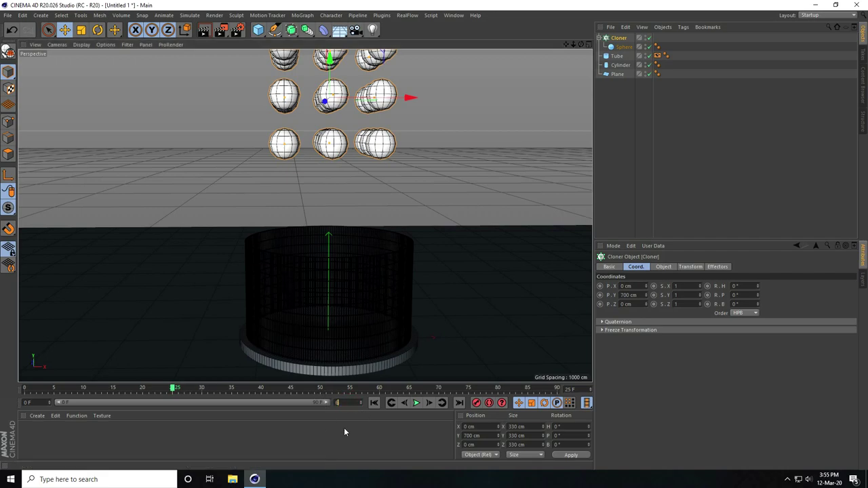
type("00")
key("Return")
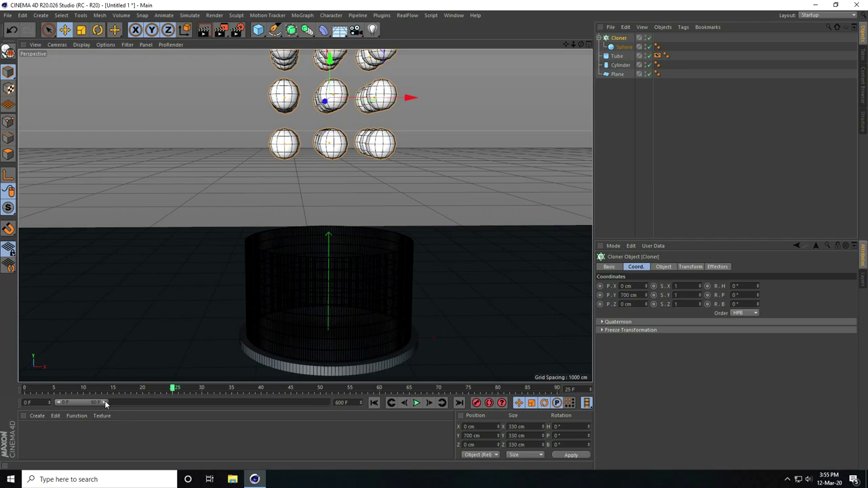
left_click_drag(105, 403, 336, 408)
left_click(373, 403)
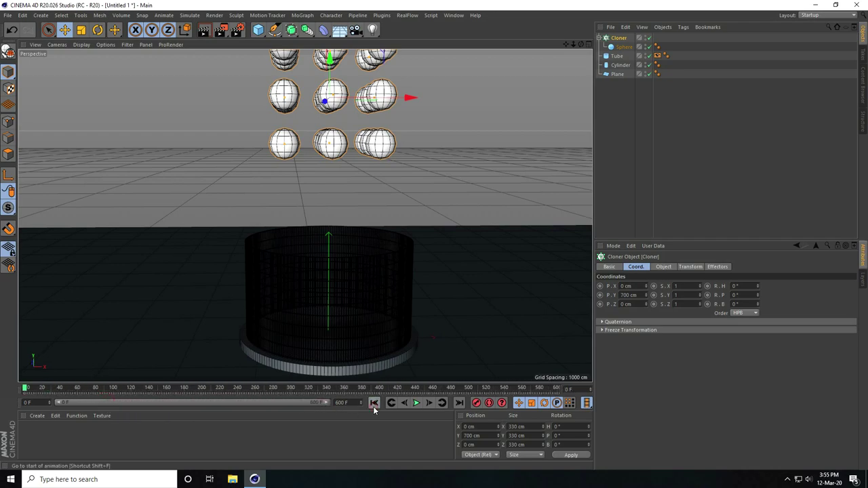
- Add a Collider Body tag to the plane and set its collision shape to Static Mesh
left_click(289, 340)
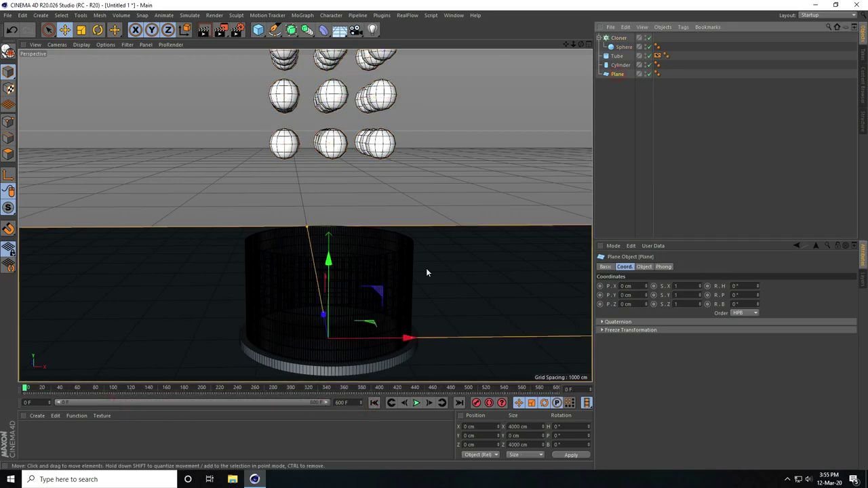
middle_click_drag(427, 273, 397, 232, "alt")
right_click(611, 79)
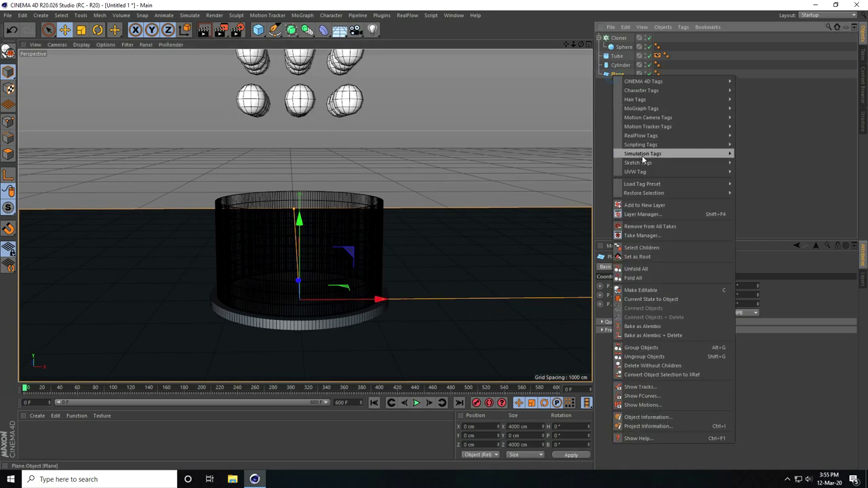
mouse_move(702, 155)
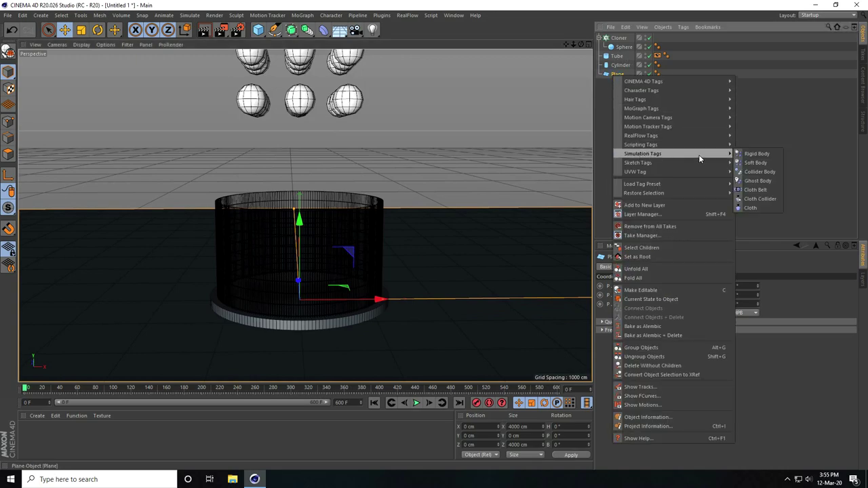
left_click(760, 171)
left_click(660, 267)
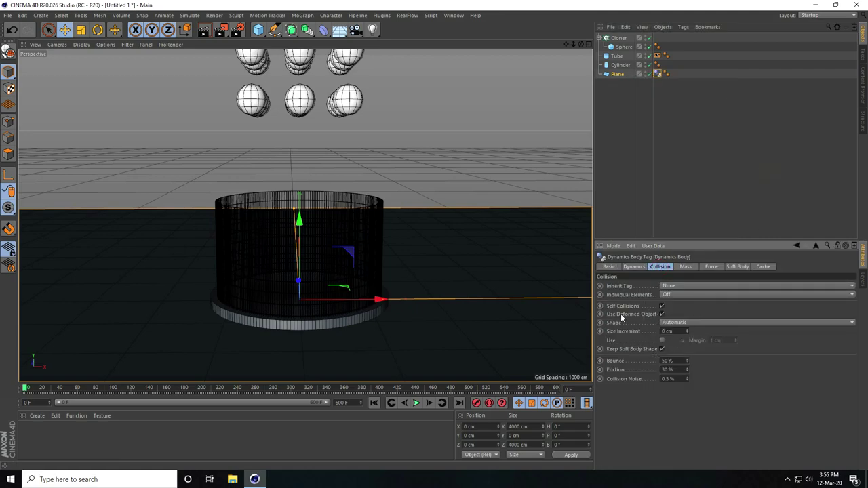
left_click(678, 325)
left_click(683, 414)
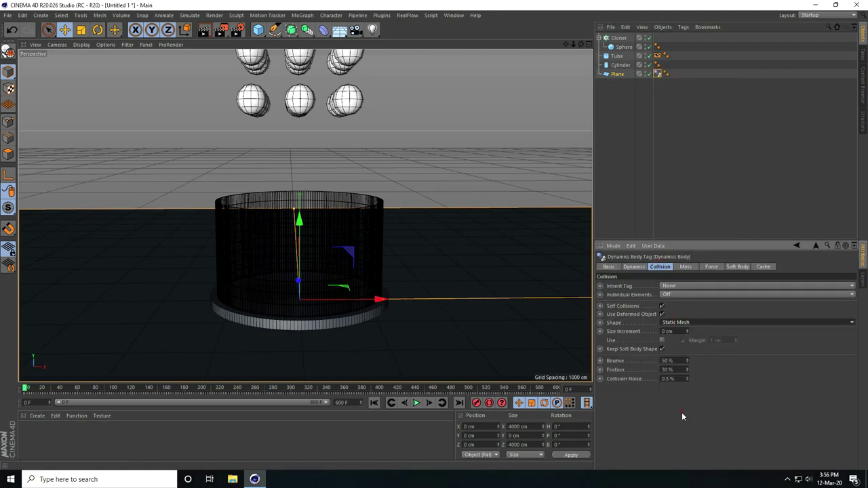
- Copy the plane's Collider Body tag onto the cylinder and the tube
left_click(621, 65)
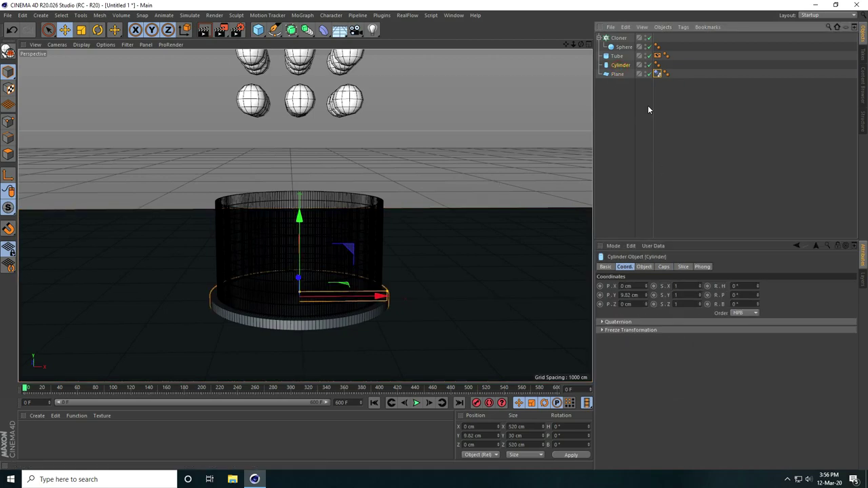
left_click(657, 74)
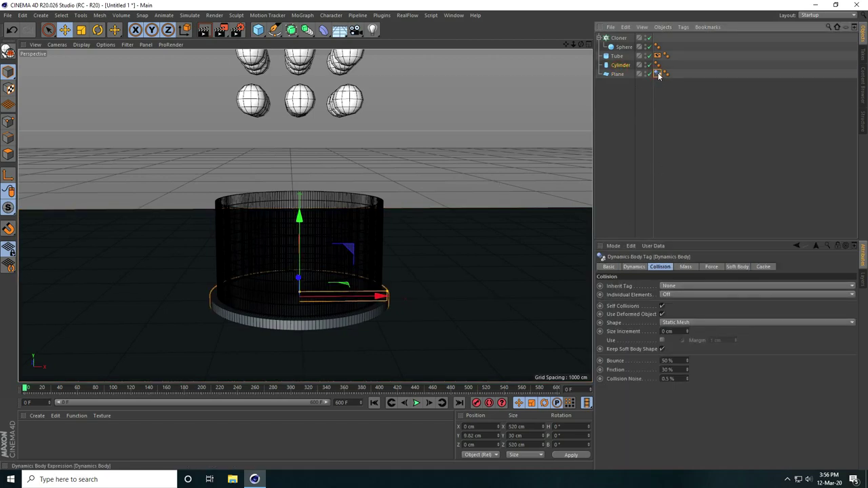
left_click_drag(616, 67, 617, 56, "ctrl")
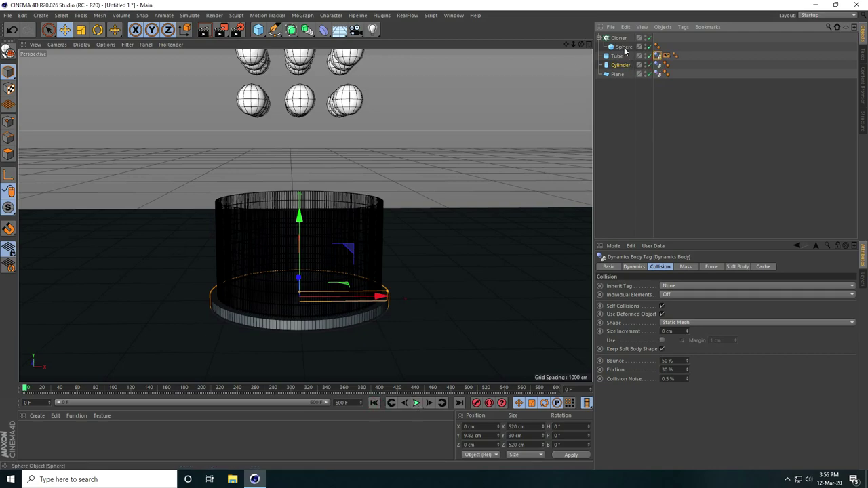
- Add a Soft Body simulation tag to the cloner
left_click_drag(348, 190, 348, 204, "alt")
middle_click_drag(348, 203, 349, 246, "alt")
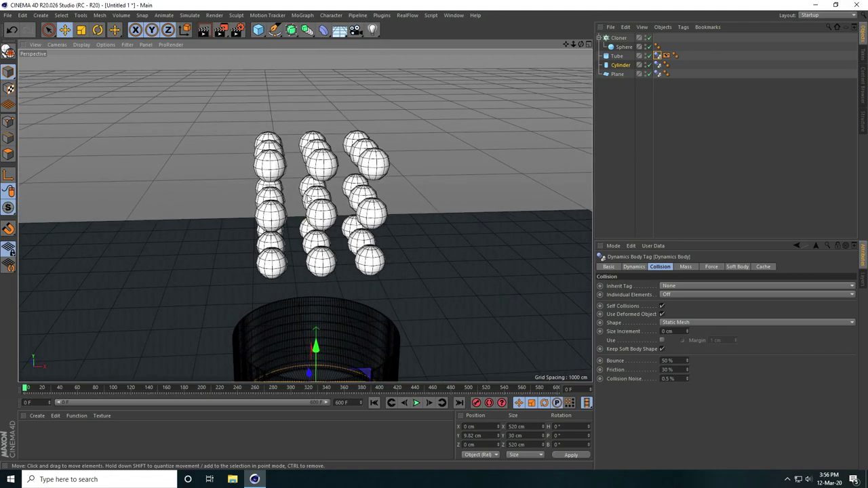
right_click_drag(308, 194, 346, 179, "alt")
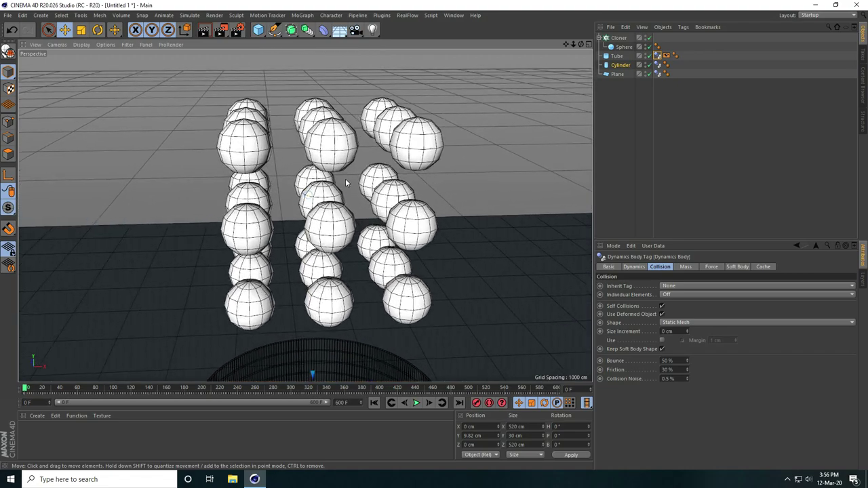
left_click(616, 39)
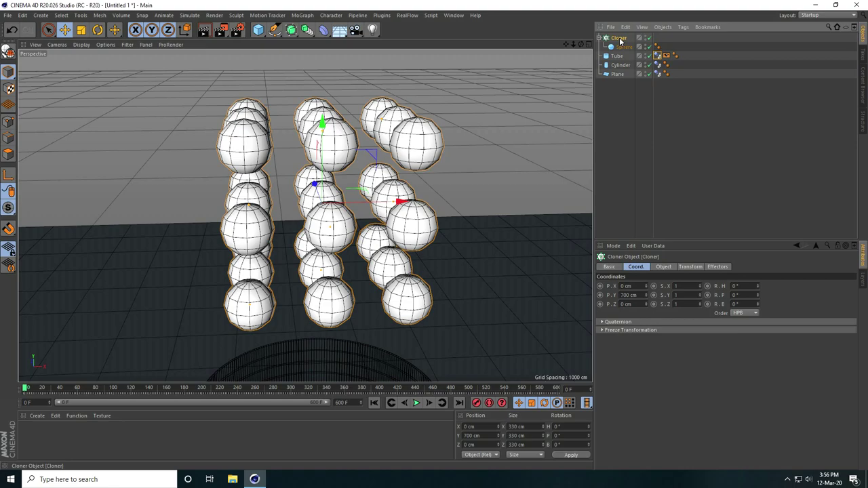
right_click(620, 41)
mouse_move(645, 111)
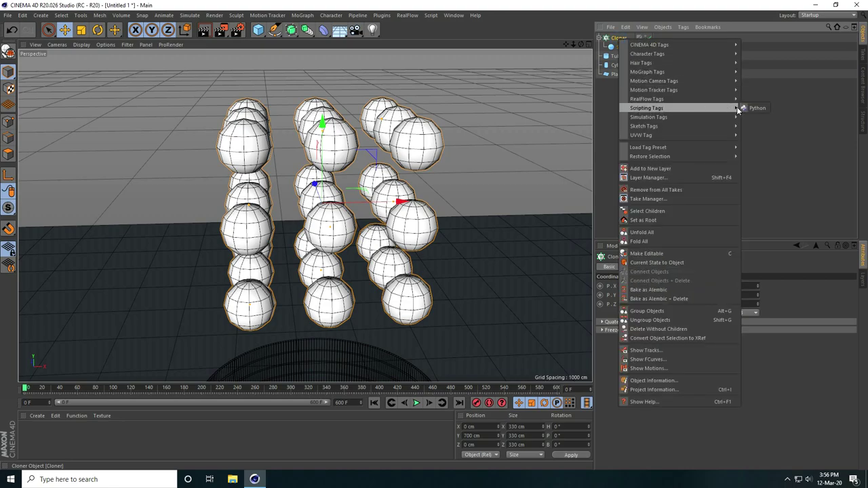
mouse_move(684, 118)
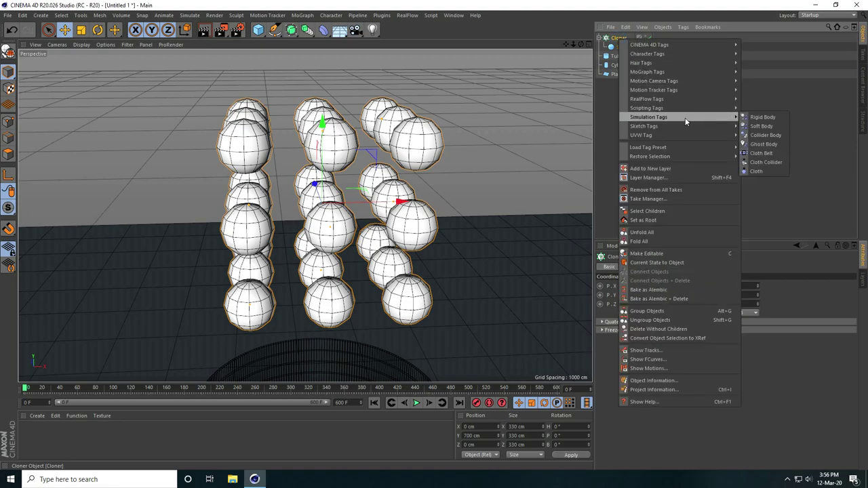
left_click(763, 129)
- Set the cloner's Soft Body tag to inherit with Apply Tag to Children
middle_click_drag(312, 141, 307, 88, "alt")
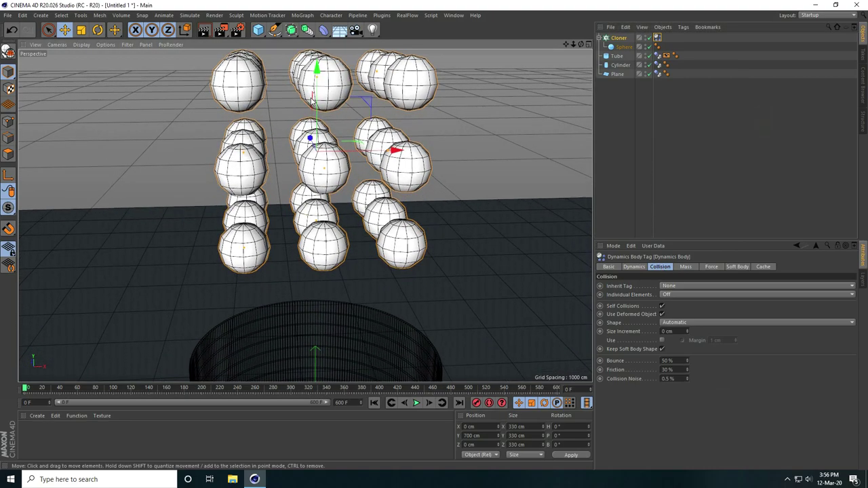
scroll(312, 140, "down", 3)
left_click(697, 288)
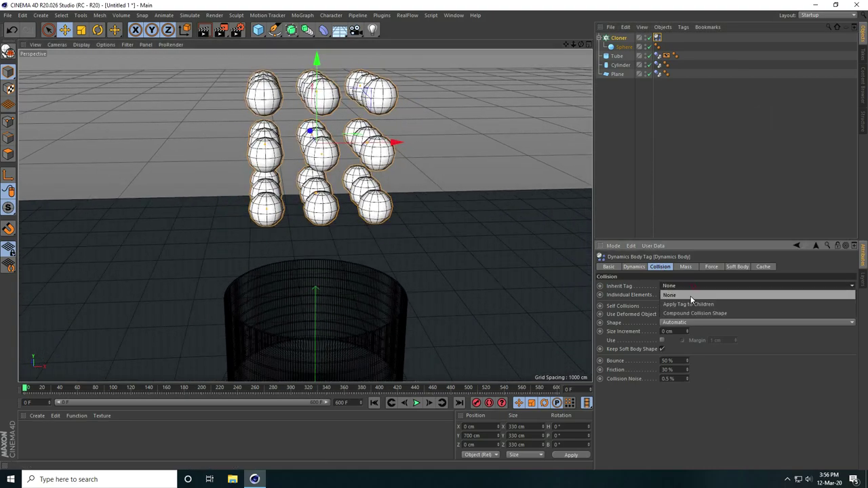
left_click(682, 307)
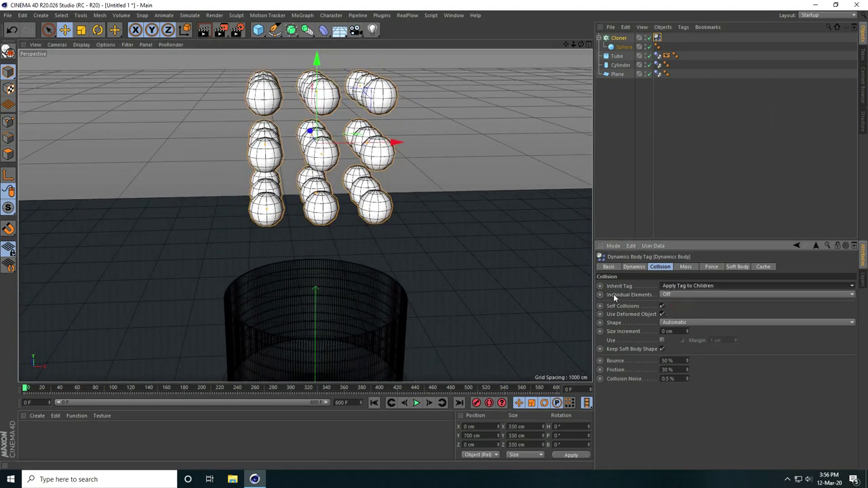
- Set the cloner's Soft Body tag to treat Individual Elements as All and use a Moving Mesh collision shape
left_click(677, 297)
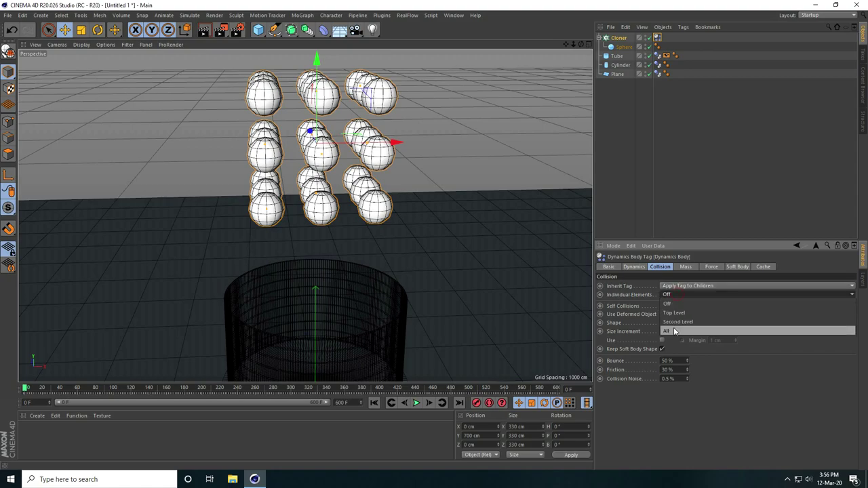
left_click(674, 327)
scroll(421, 233, "down", 2)
scroll(446, 291, "down", 2)
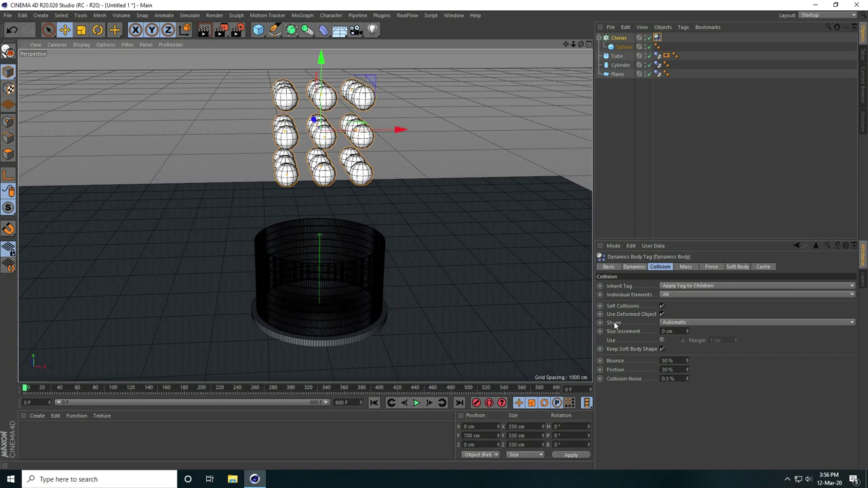
left_click(686, 324)
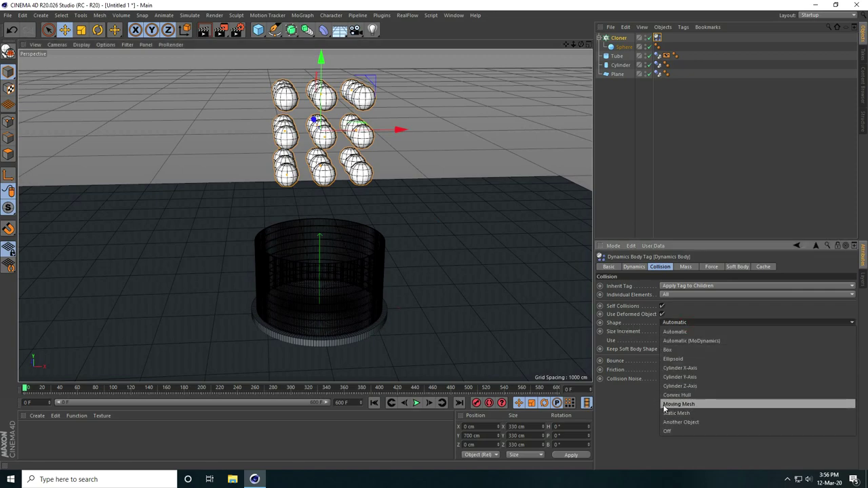
left_click(687, 405)
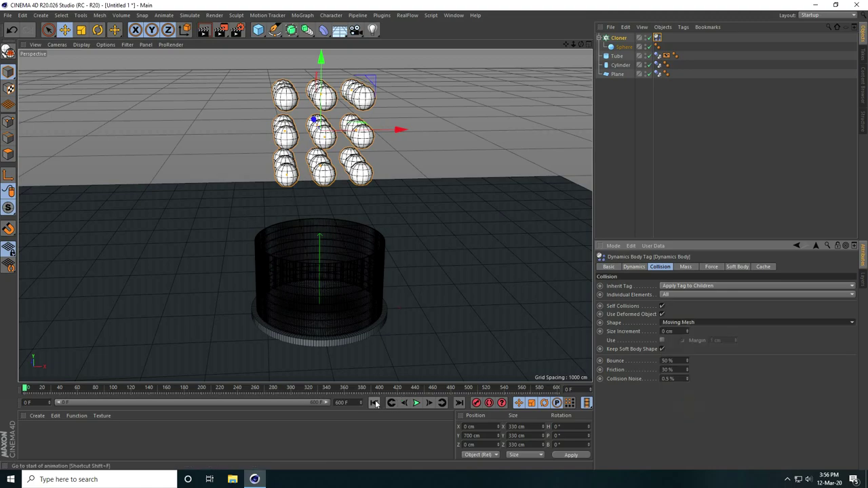
- Play the simulation to watch the spheres fall into the container, and return to the first frame
left_click(417, 406)
scroll(297, 274, "up", 5)
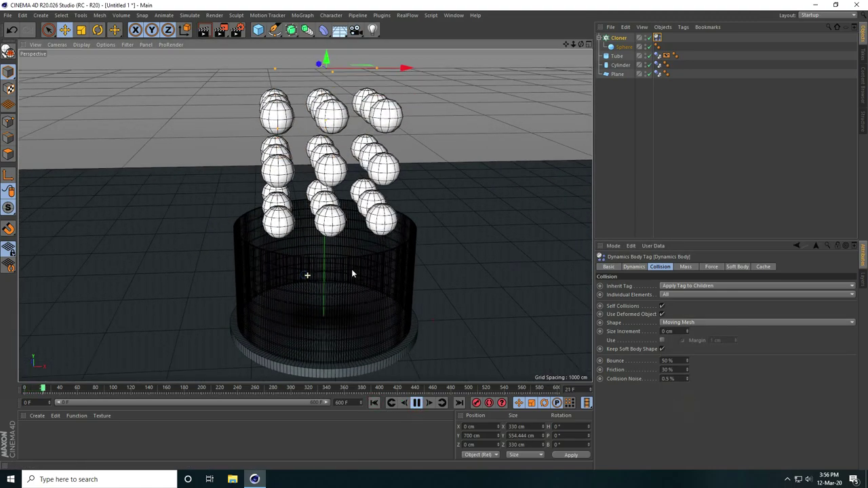
middle_click_drag(347, 285, 365, 247, "alt")
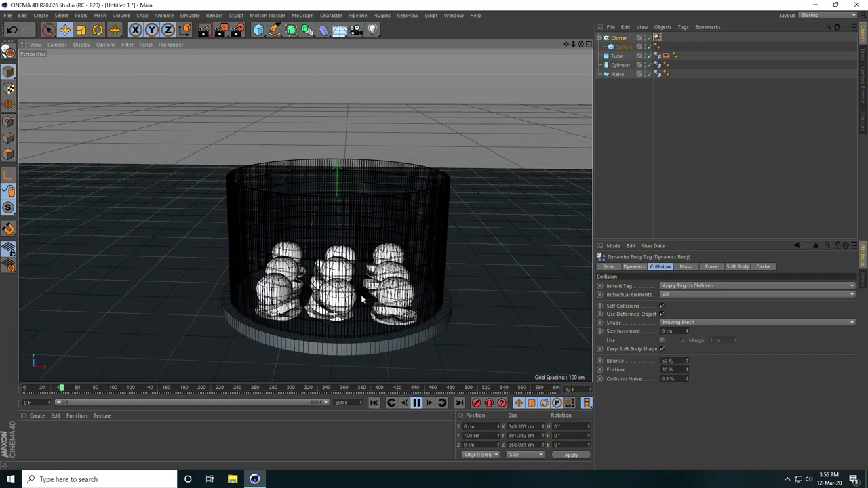
scroll(361, 293, "up", 5)
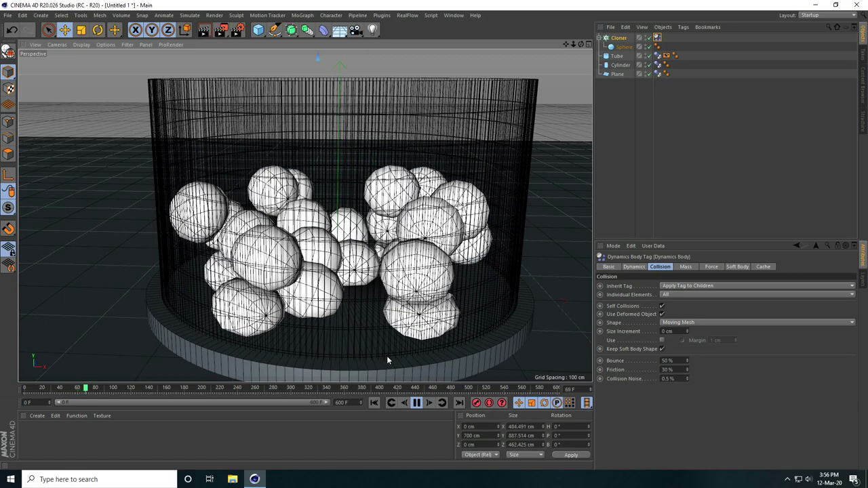
left_click_drag(363, 301, 380, 346, "alt")
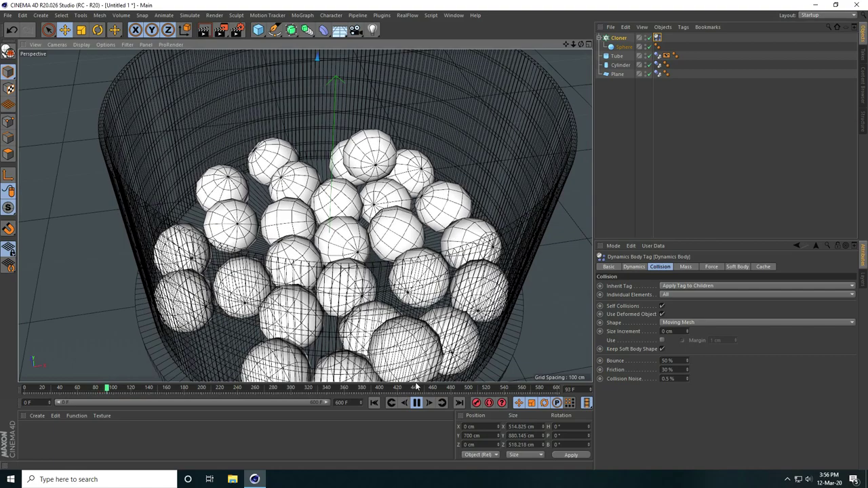
left_click(417, 403)
left_click(374, 403)
- Add a Wind particle force to the scene
mouse_move(312, 243)
left_mouse_down("alt")
mouse_move(312, 280)
mouse_move(301, 234)
left_mouse_up("alt")
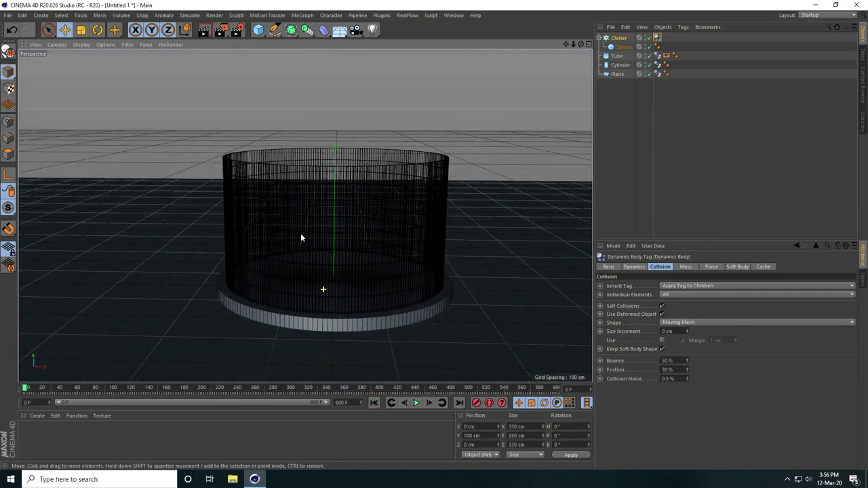
left_click(185, 15)
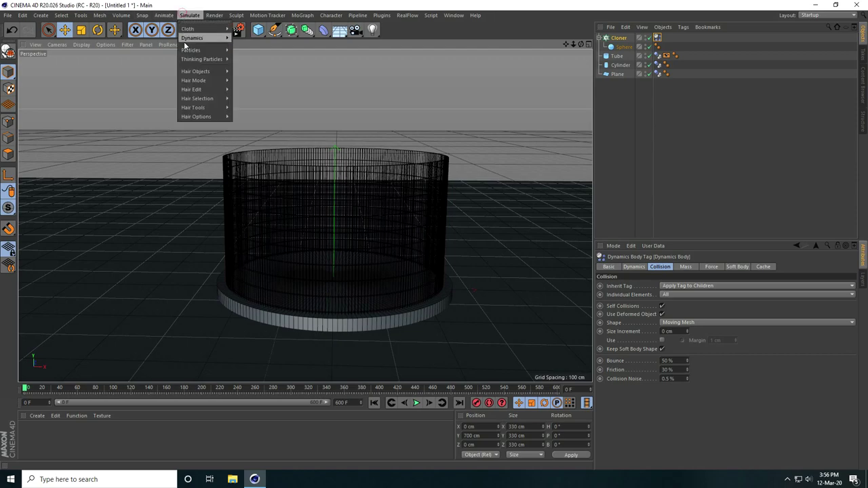
mouse_move(200, 50)
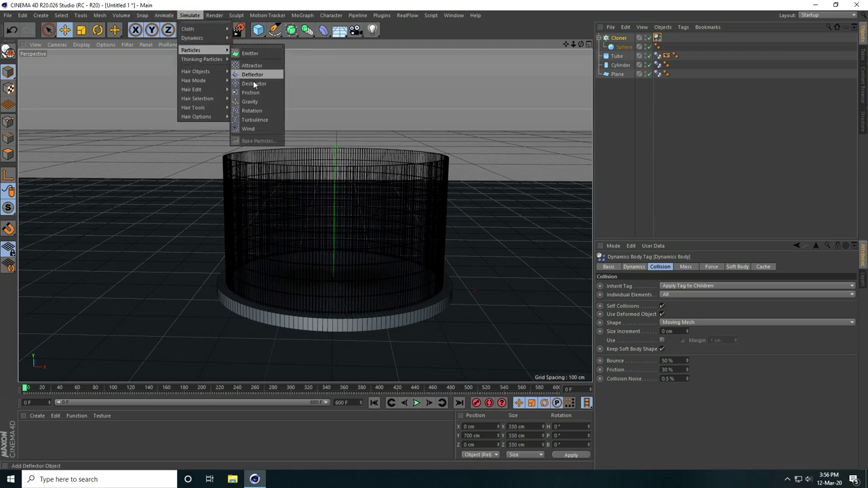
left_click(248, 130)
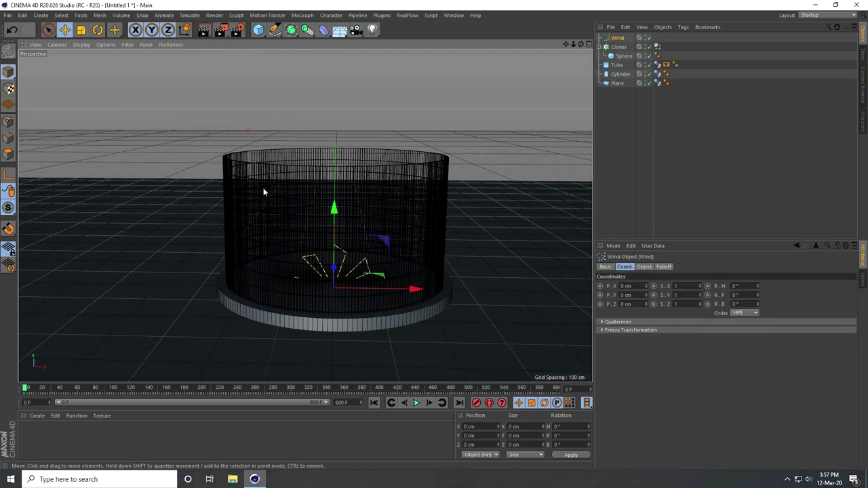
- Rotate the Wind object to a pitch of 90° and raise it about 44 cm above the container's base
left_click(97, 29)
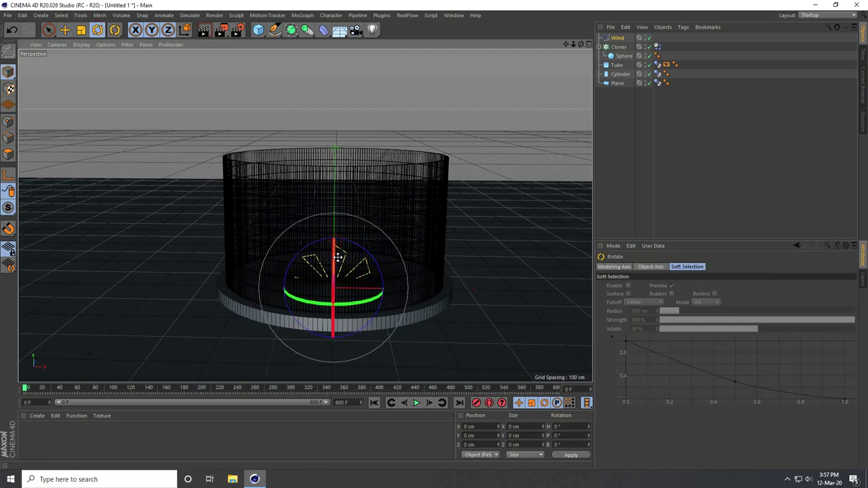
left_click_drag(334, 256, 333, 355)
left_click(65, 30)
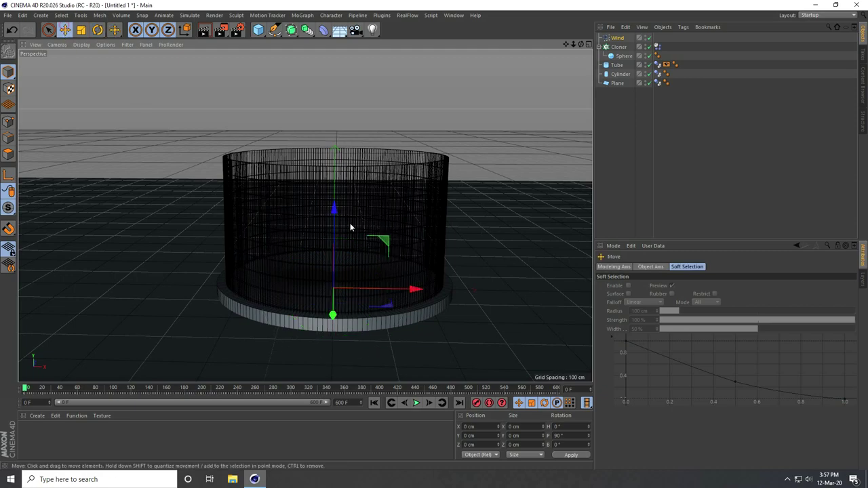
left_click_drag(342, 213, 335, 190)
key("ctrl+z")
left_click_drag(344, 265, 343, 267, "alt")
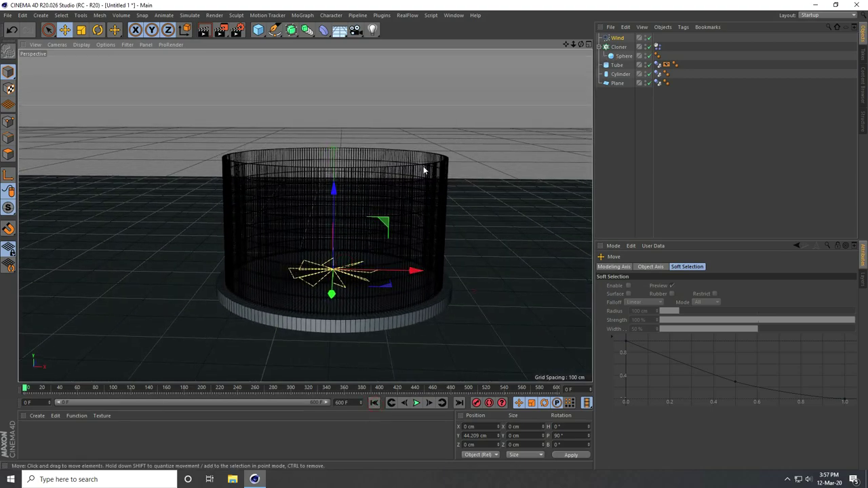
- Play the simulation with the wind active, checking the spheres inside the container, and return to the first frame
scroll(393, 204, "down", 5)
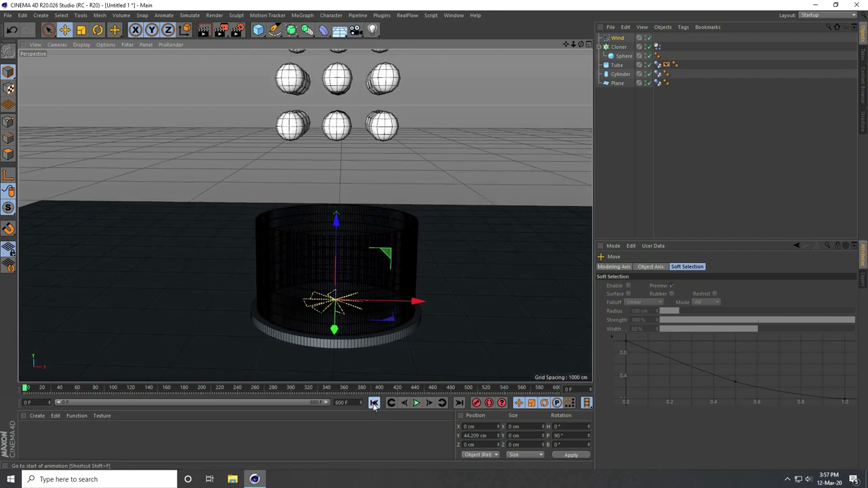
left_click(417, 403)
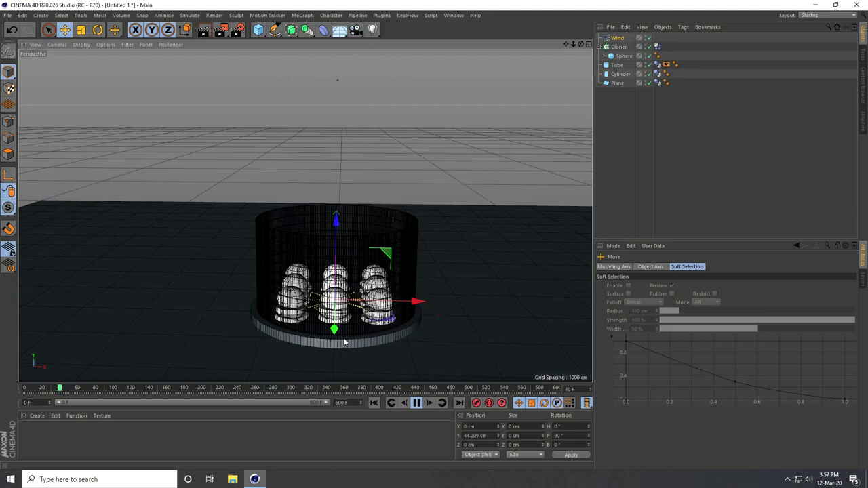
scroll(342, 340, "up", 5)
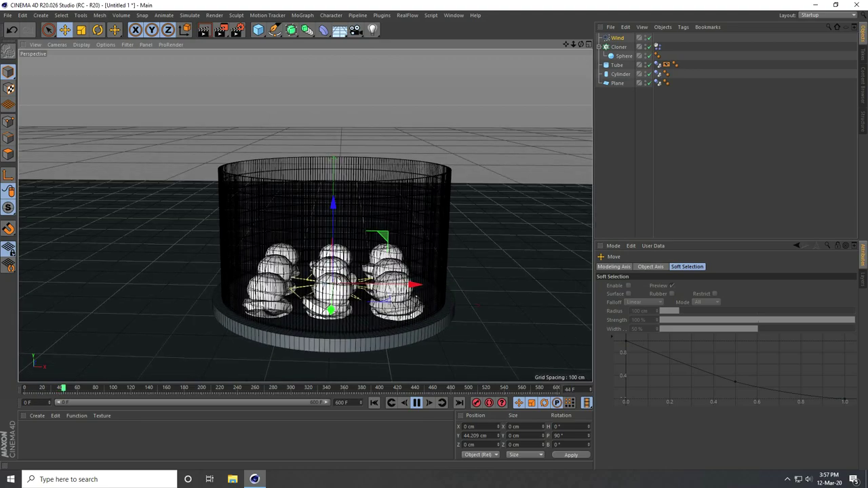
scroll(342, 341, "up", 5)
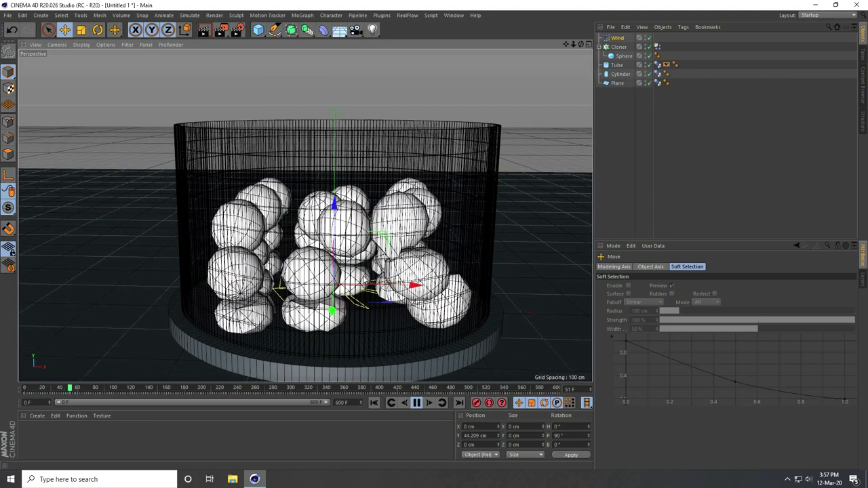
left_click(417, 403)
left_click(374, 403)
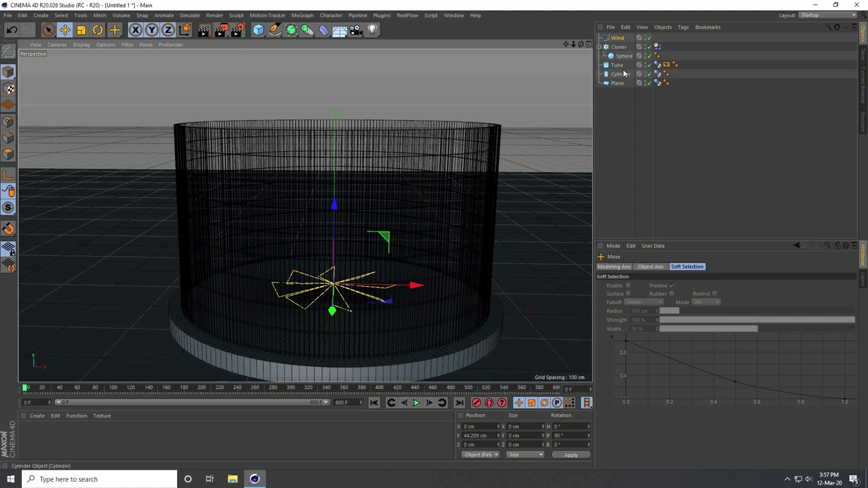
- Try a Flexion of 100 in the cloner's Soft Body spring settings and play the simulation
left_click(657, 48)
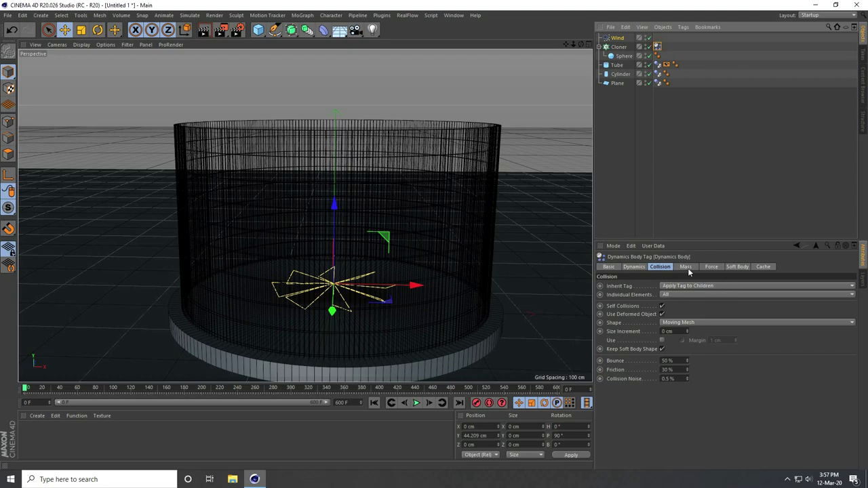
left_click(739, 269)
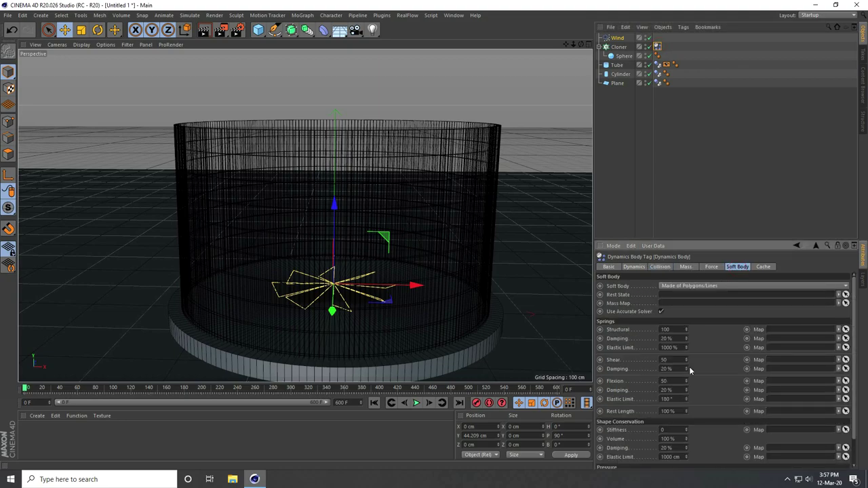
scroll(702, 398, "down", 2)
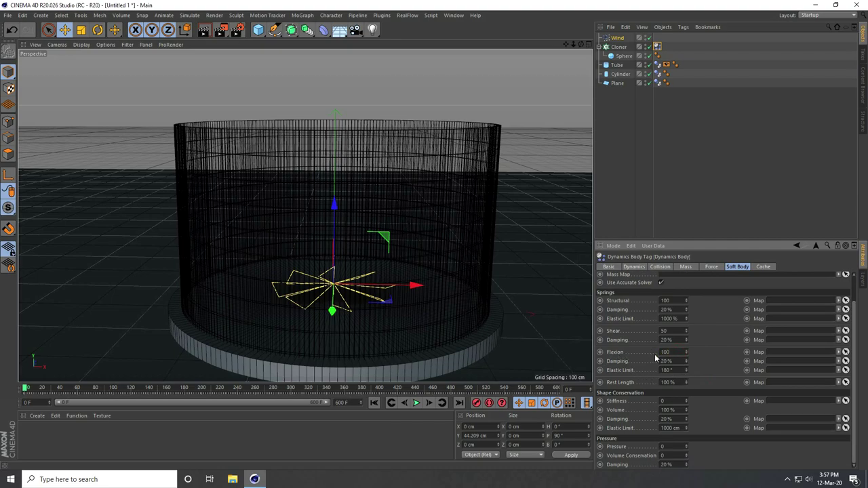
left_click(416, 403)
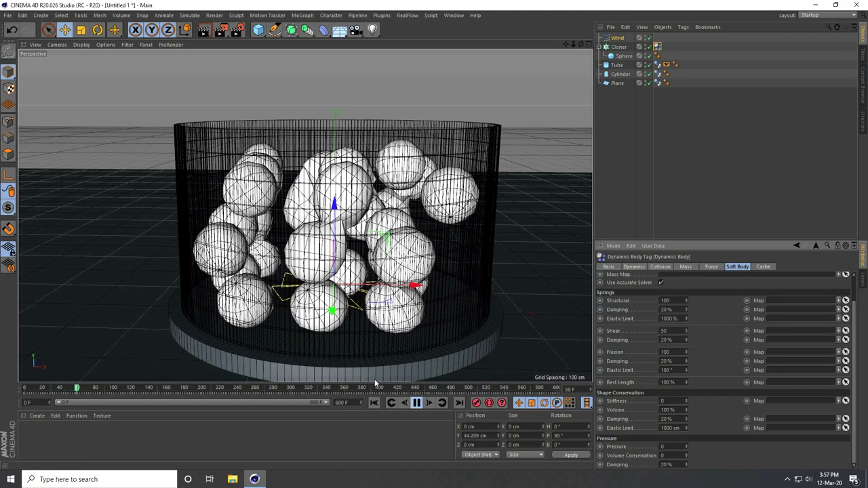
left_click(417, 403)
- Set the soft body springs' Flexion back to 50
double_click(677, 351)
type("50")
key("Return")
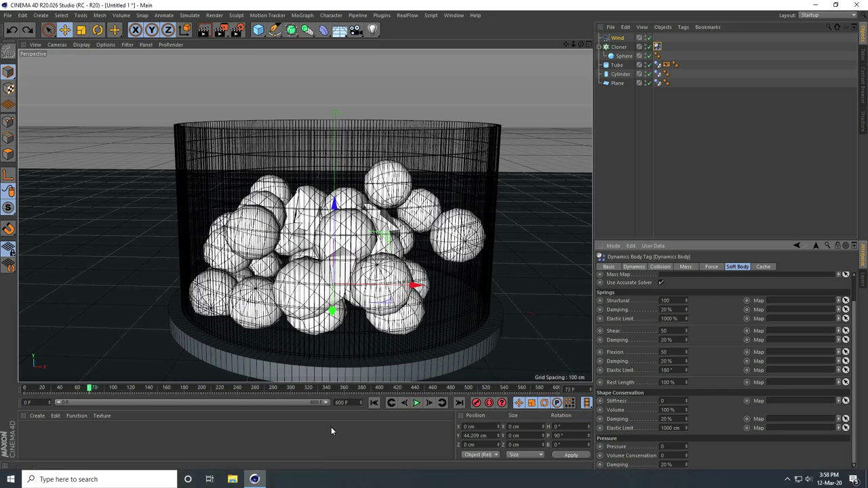
- Replay the simulation from the first frame to check the spheres' behaviour, and rewind it
left_click(374, 402)
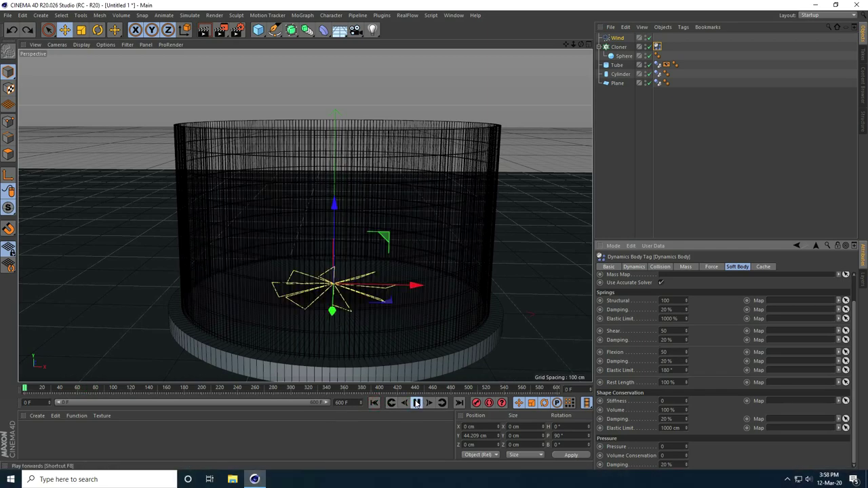
left_click(416, 403)
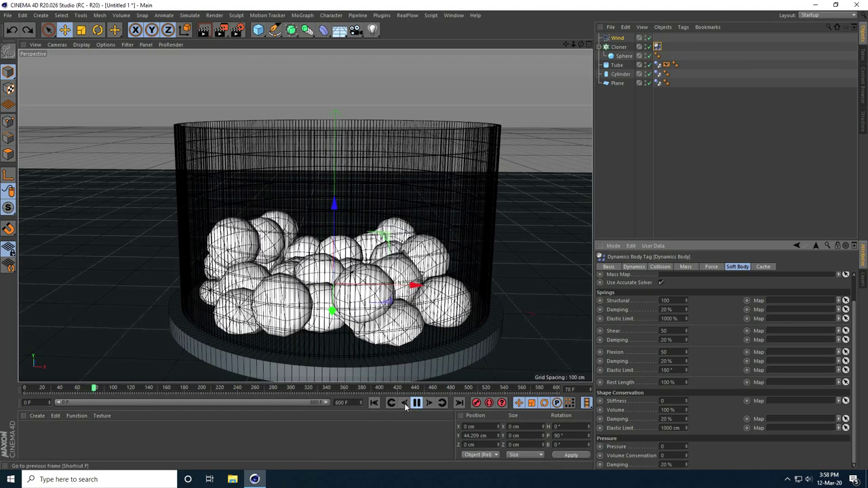
left_click(417, 403)
left_click(374, 403)
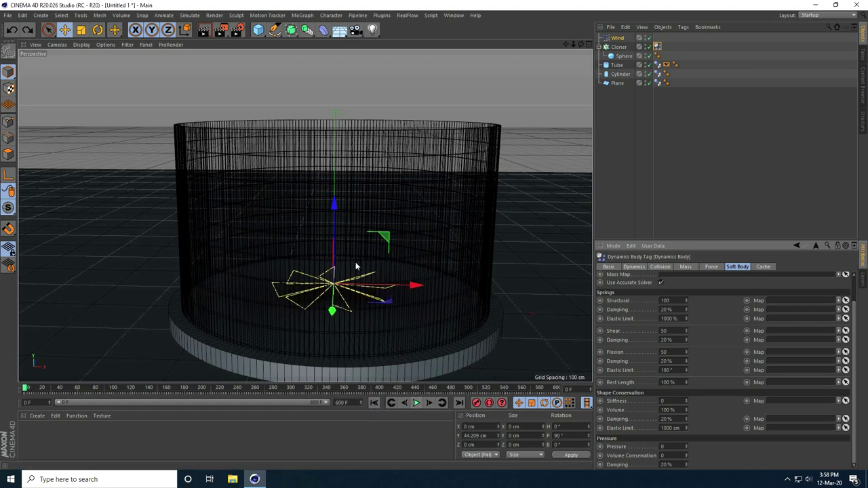
- Disable the Wind object and replay the simulation without it
left_click(650, 38)
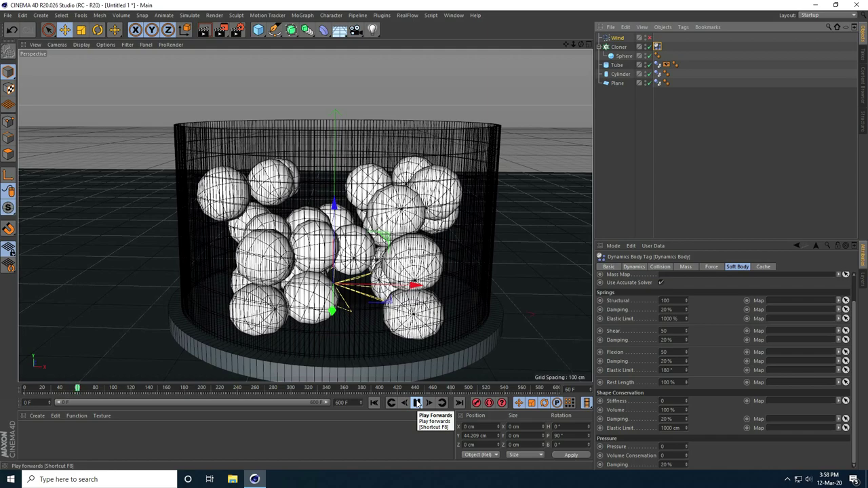
left_click(418, 403)
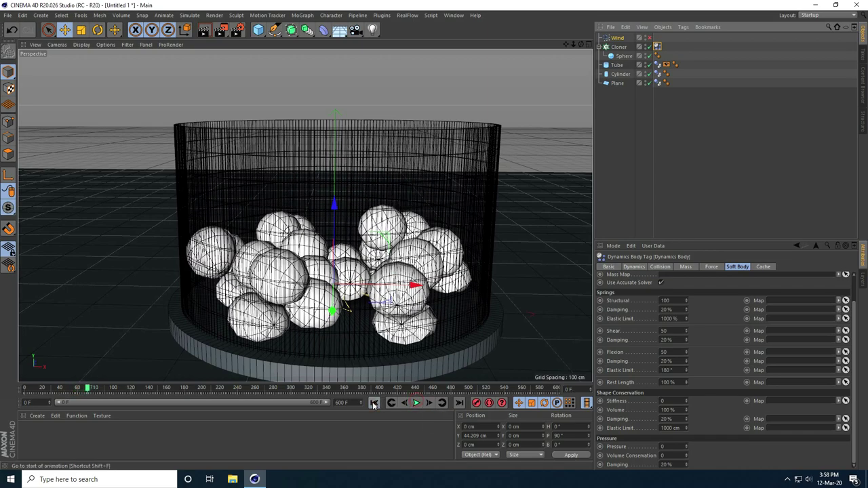
- Keyframe the soft body's Rest Length at 100% and Pressure at 0 on frames 0 and 50
left_click(374, 404)
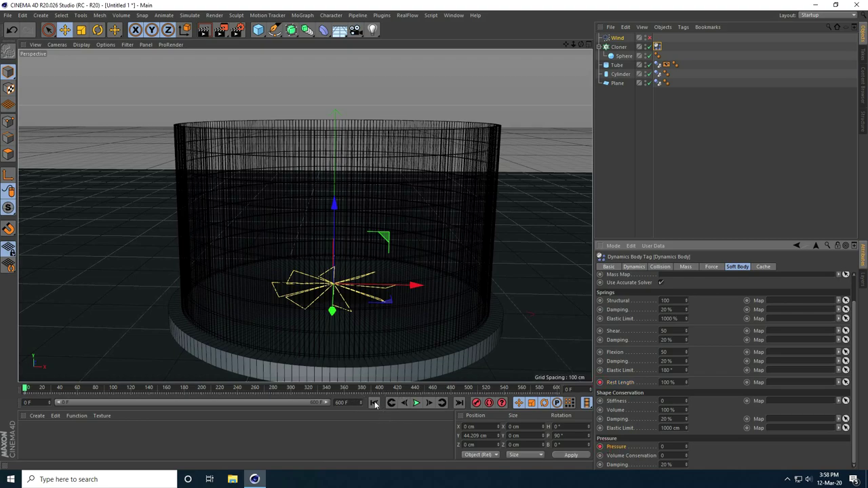
left_click_drag(584, 391, 538, 397)
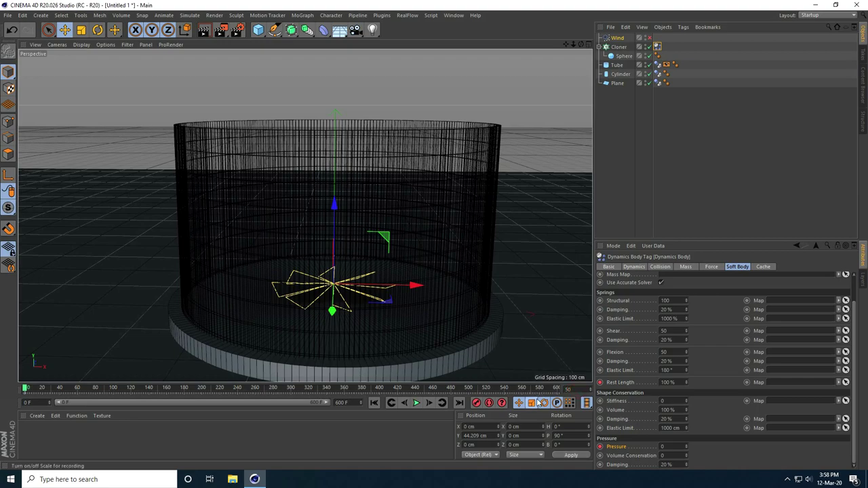
left_click(600, 383, "ctrl")
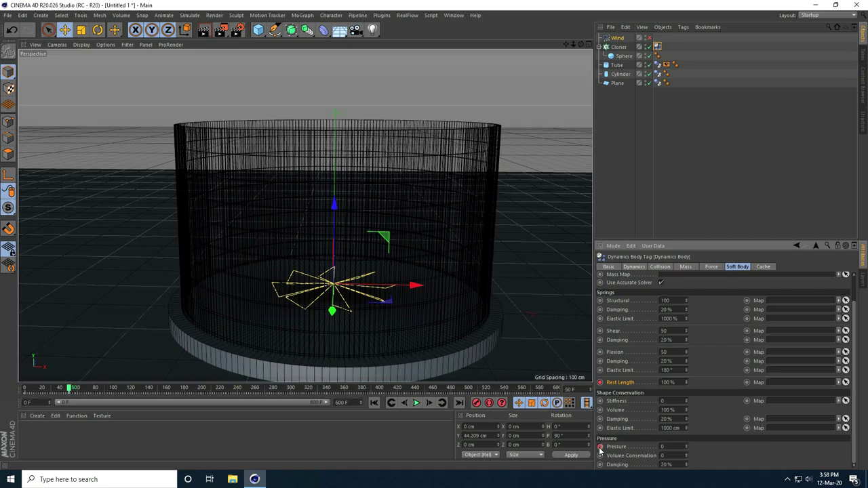
- Keyframe the soft body's Rest Length at 125% and Pressure at 20 on frame 60
left_click(578, 390)
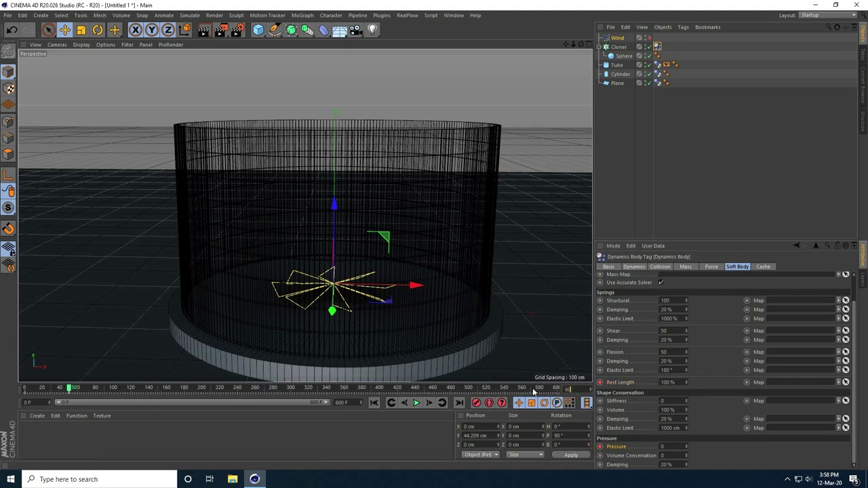
left_click(679, 383)
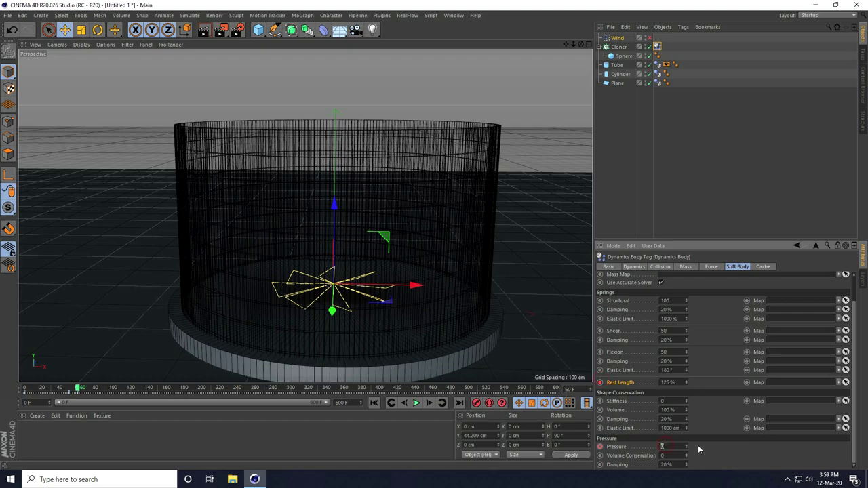
type("20")
key("Return")
left_click(600, 446)
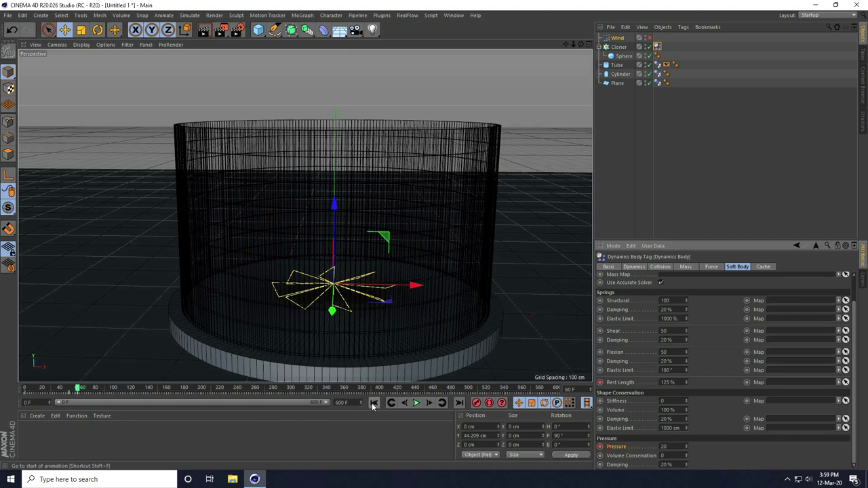
- Hold Rest Length and Pressure with keyframes on frame 90, and keyframe them at 150% and 40 on frame 100
left_click(570, 390)
type("90")
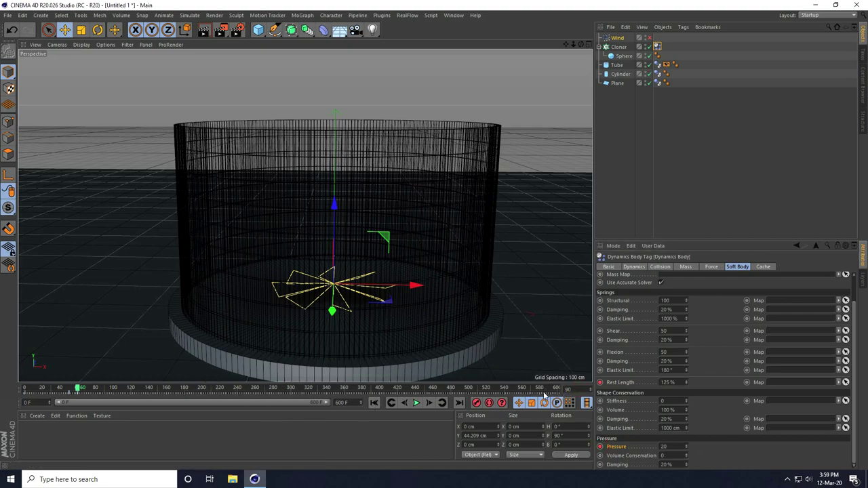
key("Return")
left_click(599, 383)
type("100")
key("Return")
left_click(679, 382)
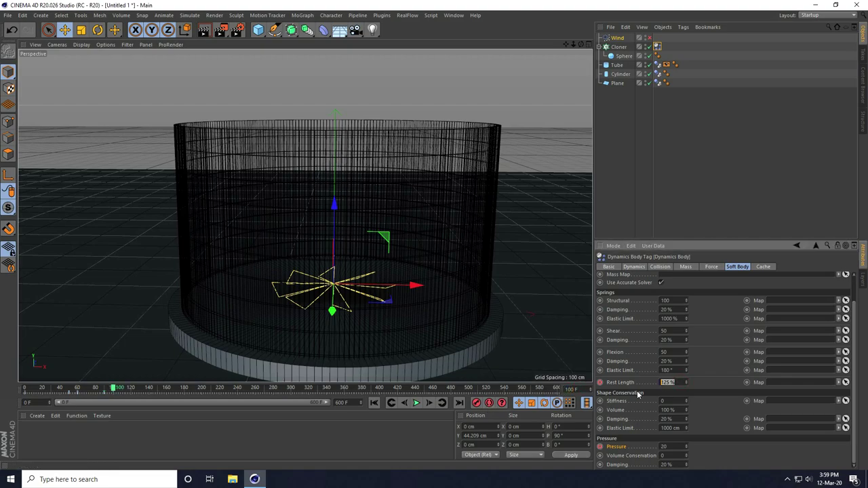
type("150")
left_click(600, 383)
type("40")
left_click(600, 447)
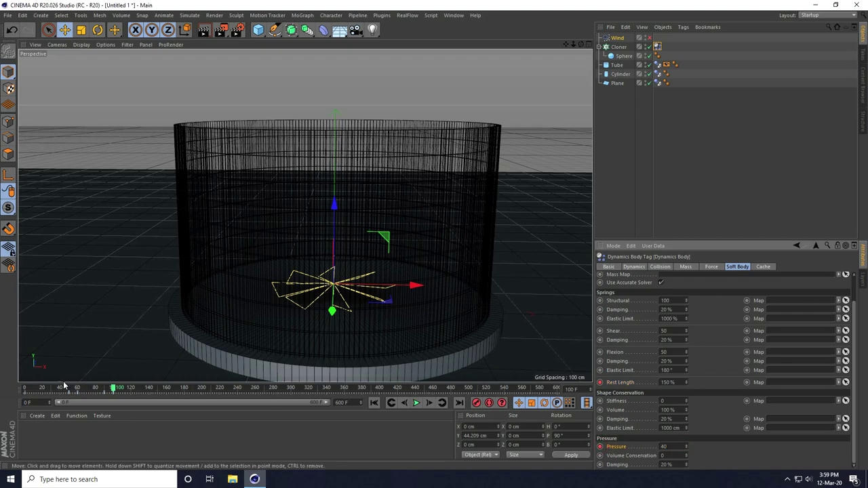
- Hold both soft body values with keyframes on frame 140, and keyframe Rest Length at 175% and Pressure at 60 on frame 150
left_click_drag(116, 390, 149, 394)
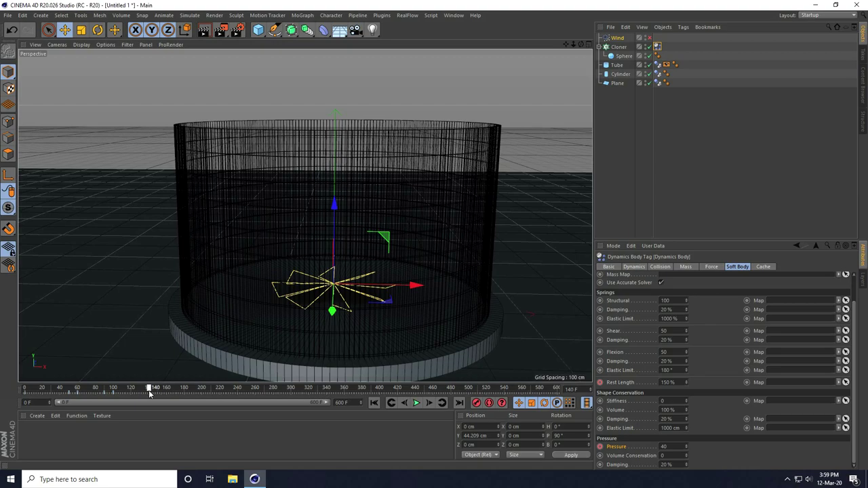
left_click(600, 383)
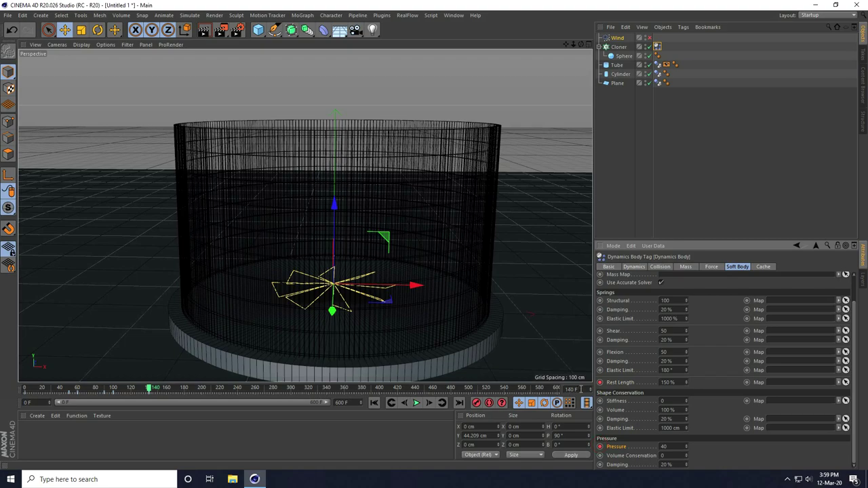
left_click_drag(581, 390, 553, 395)
type("1")
type("150")
key("Return")
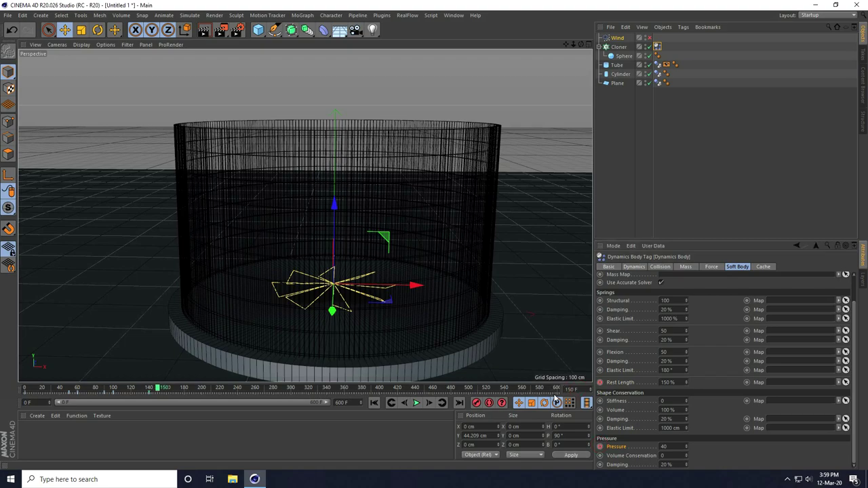
left_click(677, 382)
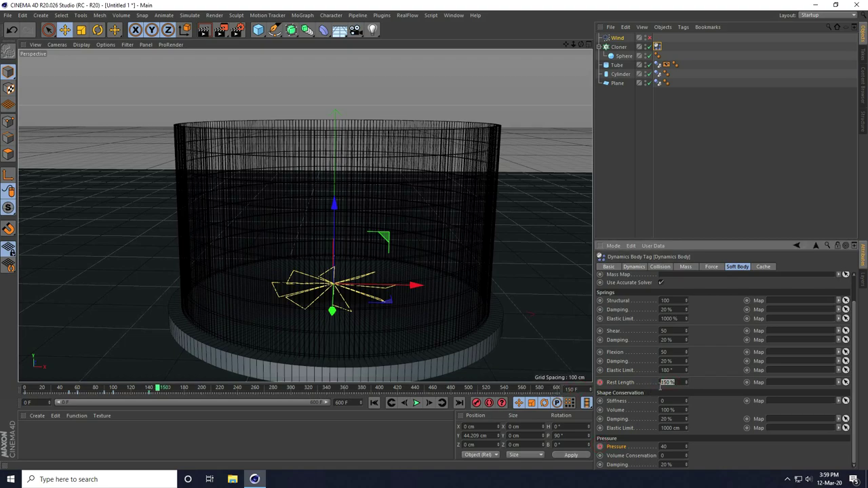
type("1")
left_click(600, 382)
- Hold both soft body values with keyframes on frame 190, and keyframe Rest Length at 200% and Pressure at 80 on frame 200
left_click_drag(158, 389, 194, 395)
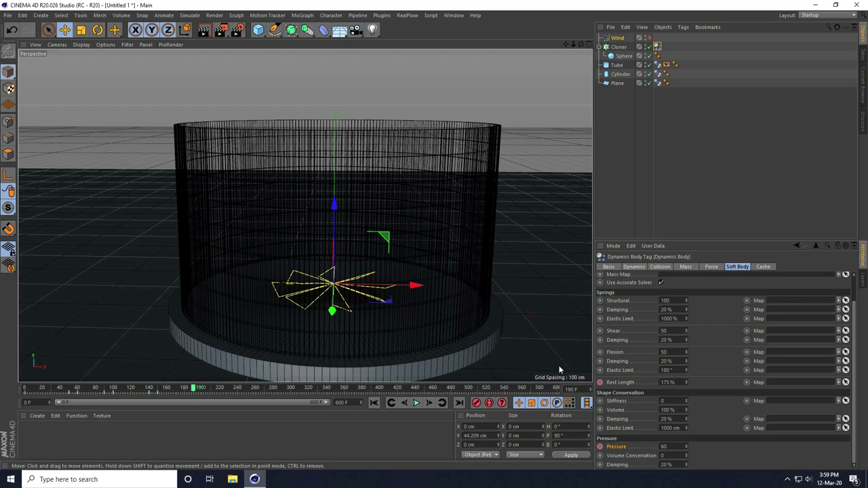
left_click(600, 382)
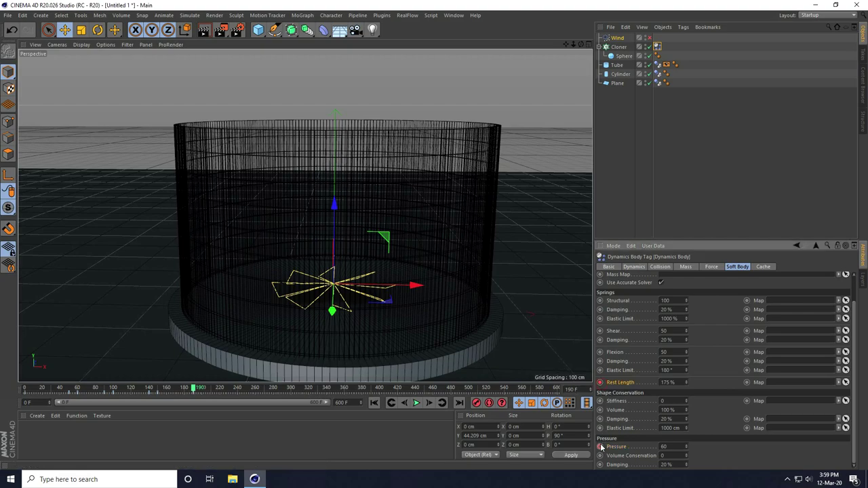
left_click_drag(581, 389, 555, 395)
type("200")
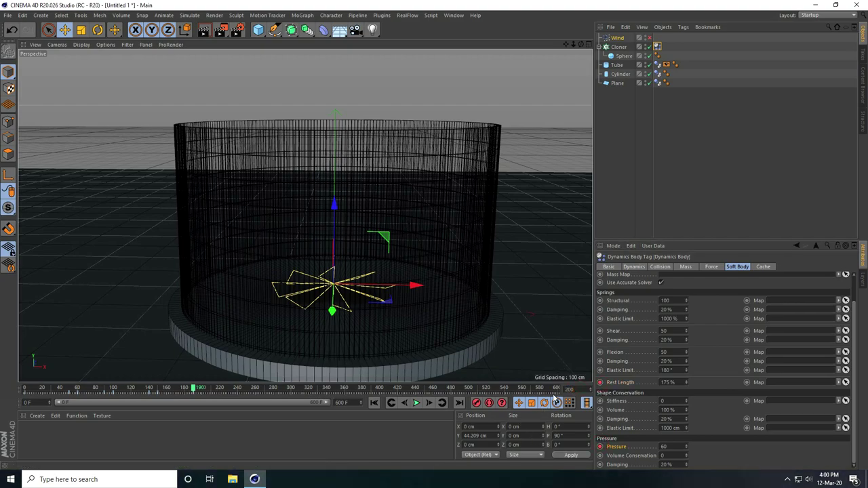
key("Return")
double_click(668, 383)
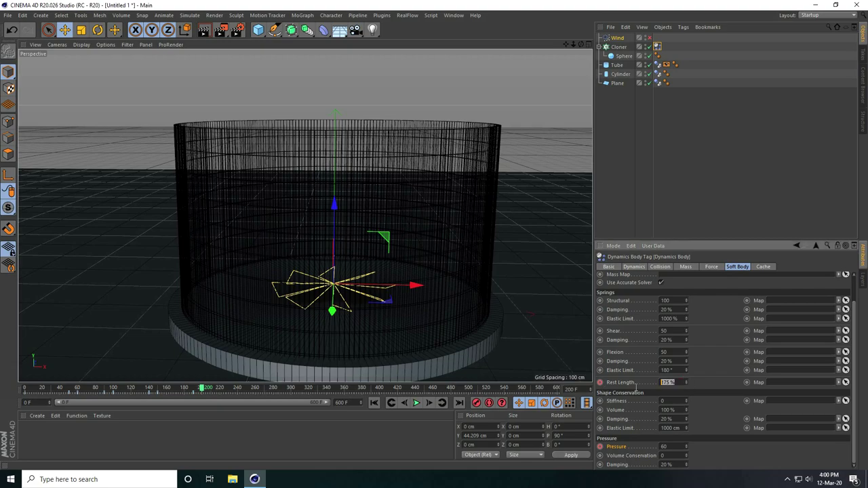
type("3")
left_click(599, 383)
left_click_drag(661, 449, 641, 454)
- Hold both soft body values with keyframes on frame 240, and keyframe Rest Length at 225% and Pressure at 100 on frame 250
left_click_drag(201, 390, 236, 387)
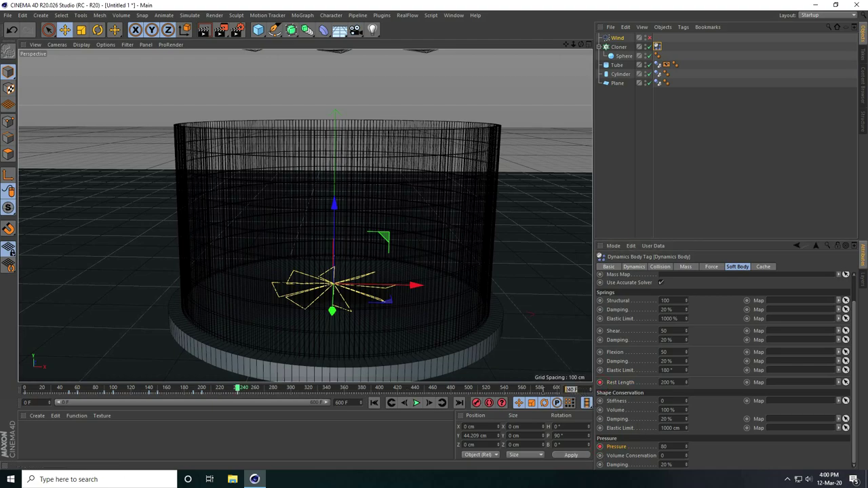
key("BackSpace")
type("250")
key("Return")
left_click_drag(683, 381, 633, 383)
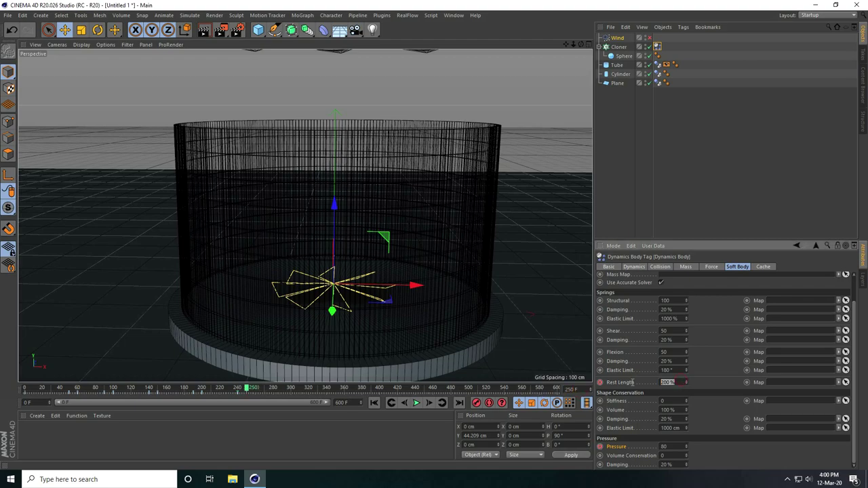
type("3")
left_click(599, 383)
type("100")
- Play the simulation from the first frame to check how the spheres inflate in the container, and rewind it
left_click_drag(326, 403, 232, 403)
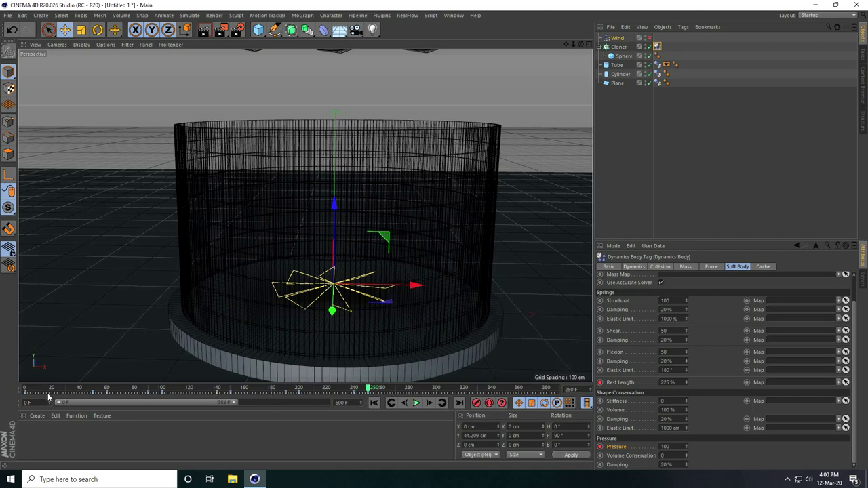
double_click(235, 406)
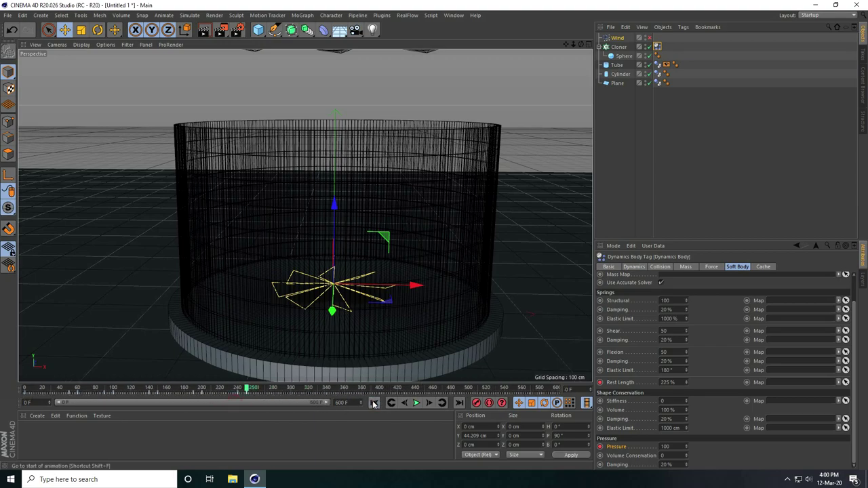
left_click(373, 403)
left_click(418, 403)
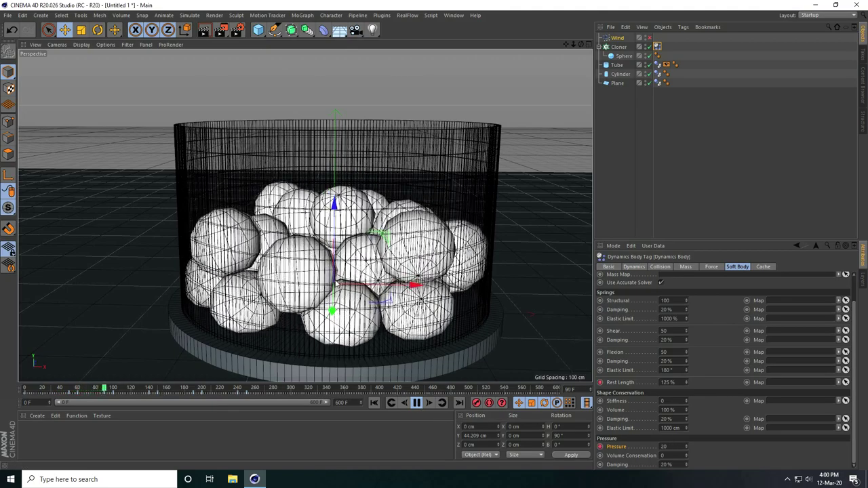
scroll(369, 286, "down", 1)
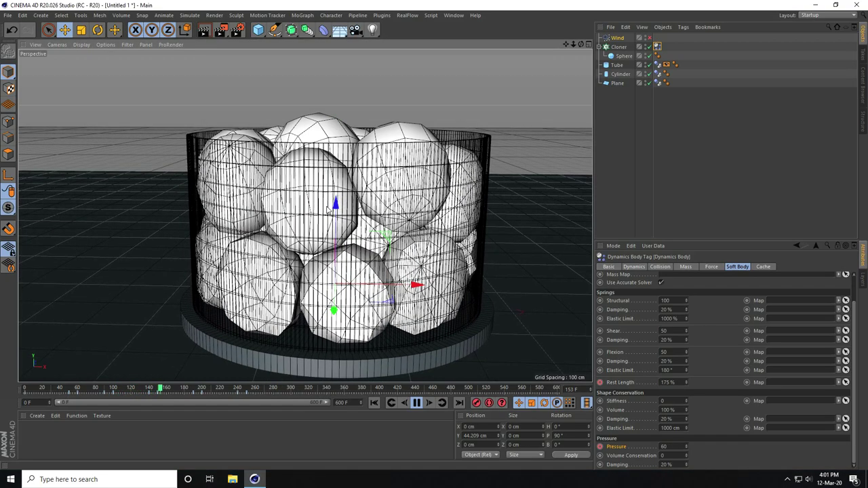
scroll(332, 212, "down", 1)
scroll(332, 212, "down", 1)
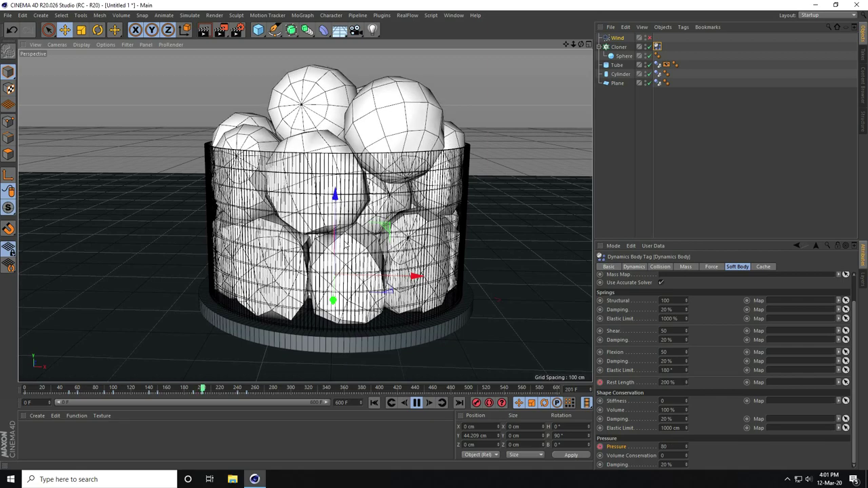
scroll(352, 239, "down", 2)
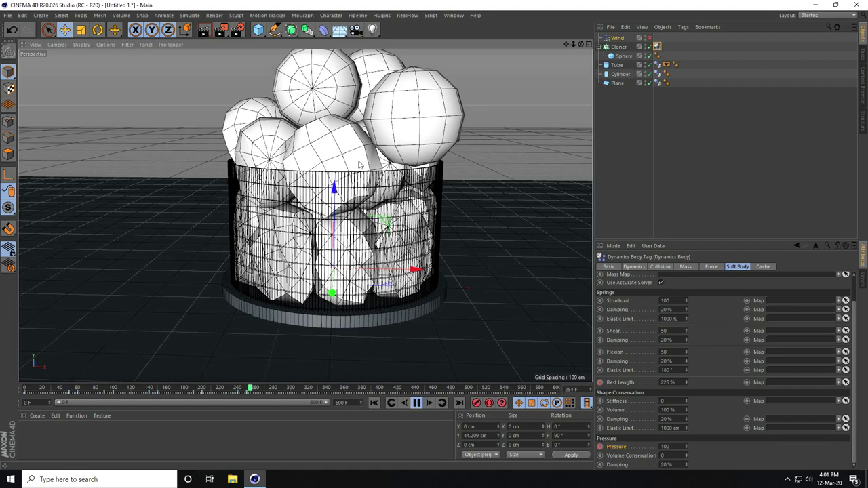
scroll(349, 163, "down", 2)
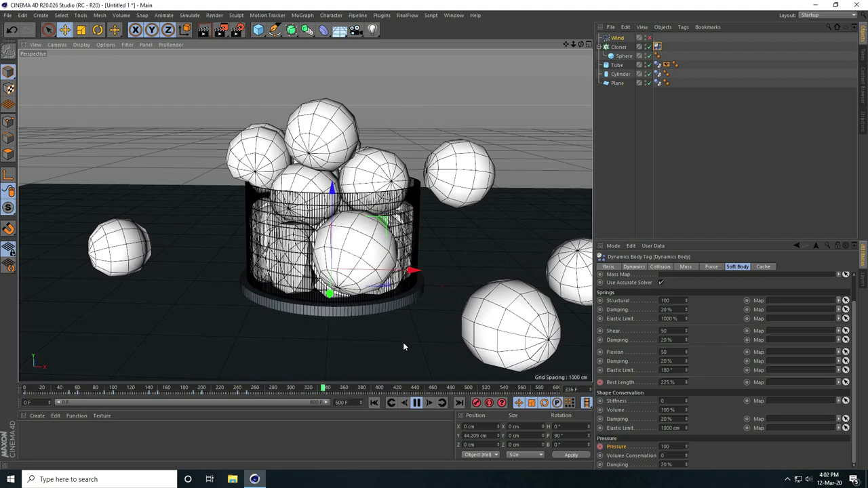
left_click(417, 403)
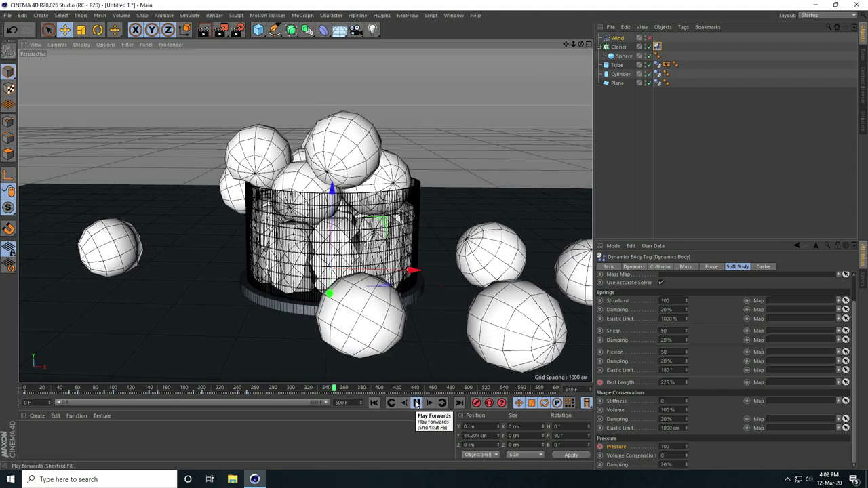
left_click(374, 403)
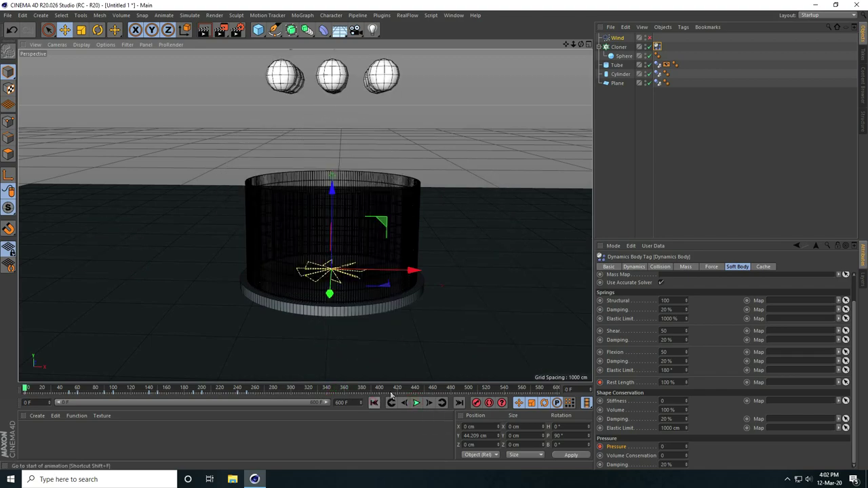
- Enable the Wind object and keyframe its Wind Speed at 0 cm on frame 0
left_click(619, 38)
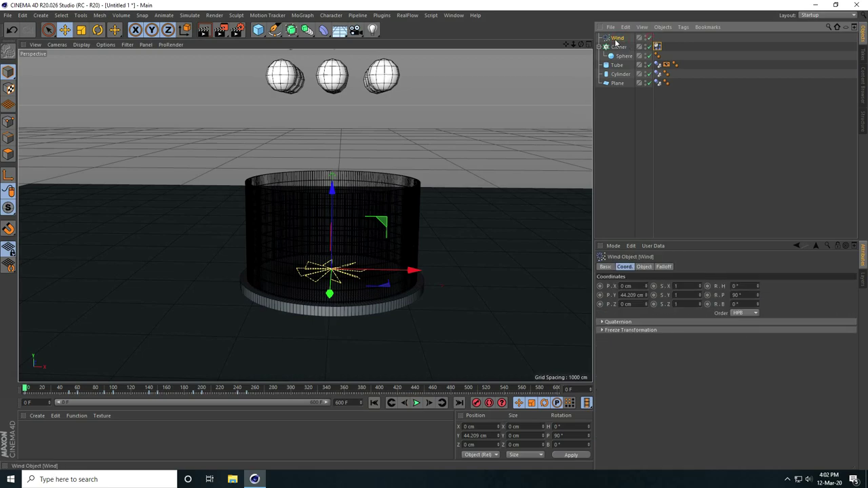
left_click(644, 267)
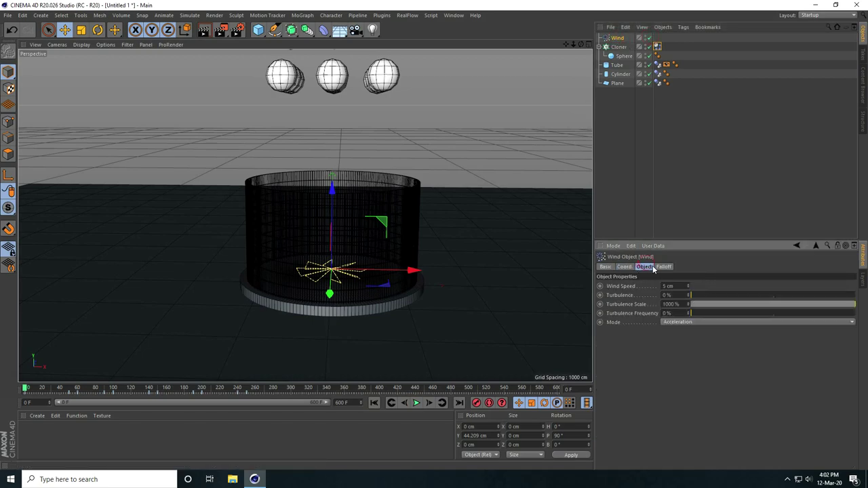
left_click(668, 286)
type("0")
key("Return")
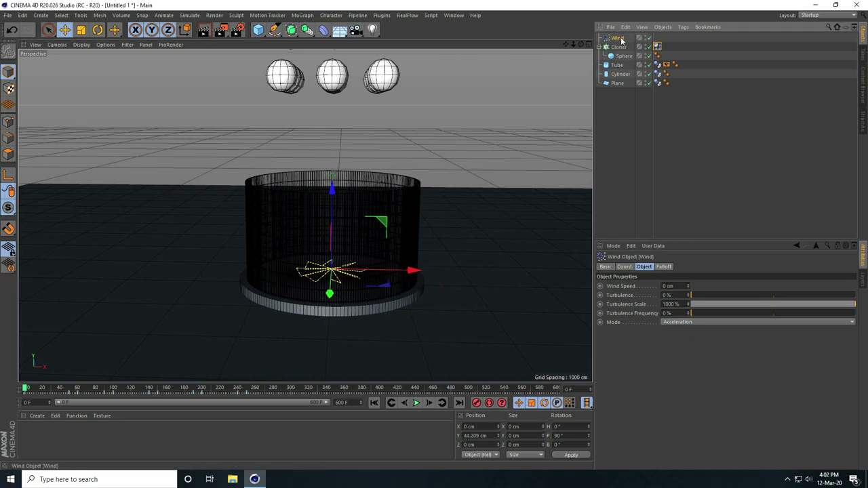
left_click(601, 286)
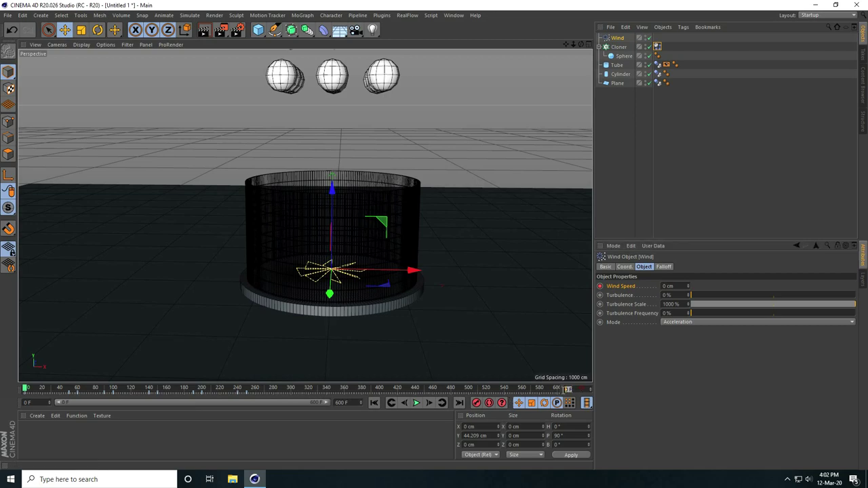
- Set the Wind Speed to 10 cm on frame 200 as a keyframe
left_click(563, 390)
type("200")
key("Return")
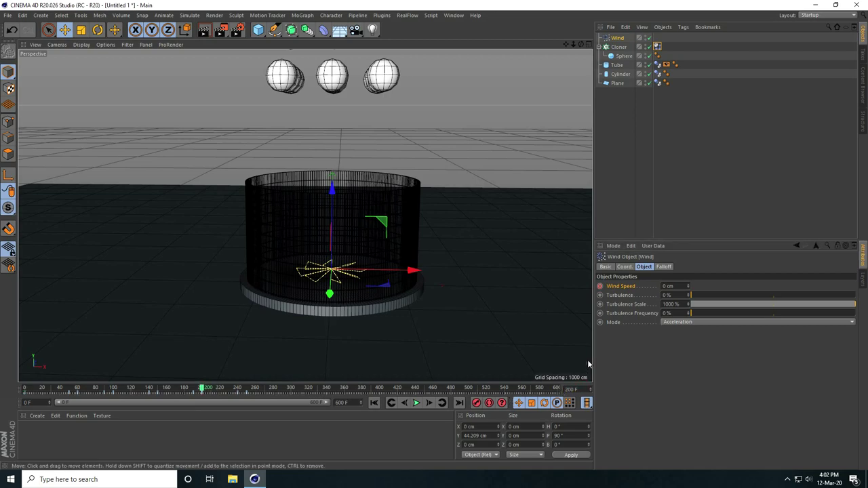
double_click(674, 288)
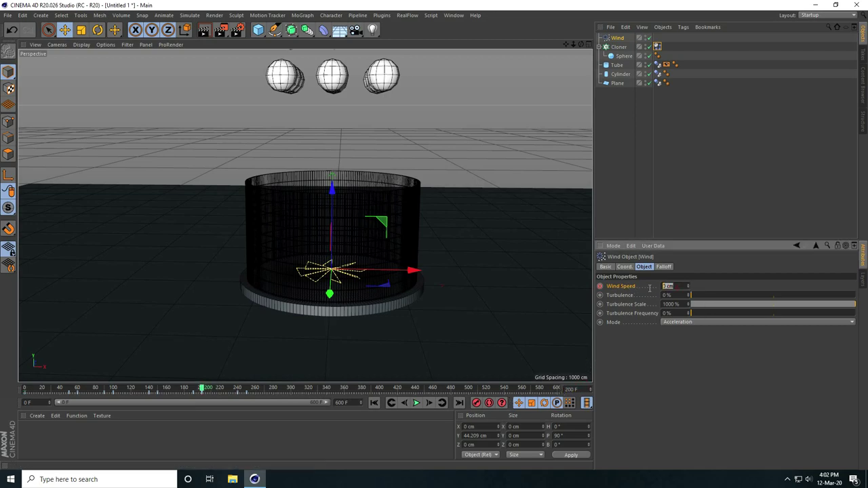
type("10")
key("Return")
- Set the Wind Speed to 50 cm on the last frame, 600, as a keyframe
left_click(459, 405)
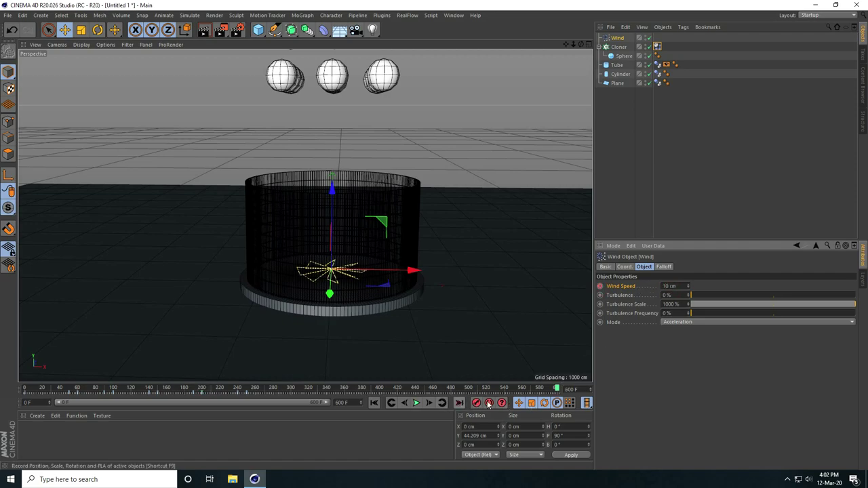
double_click(681, 286)
type("50")
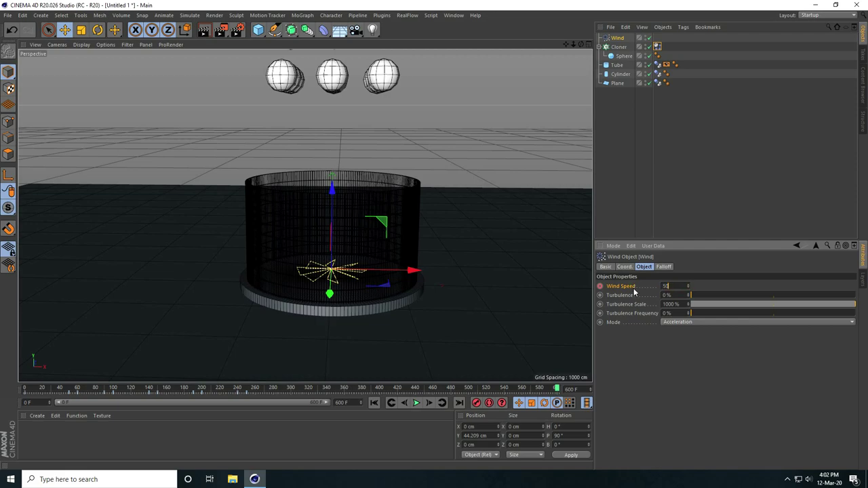
key("Return")
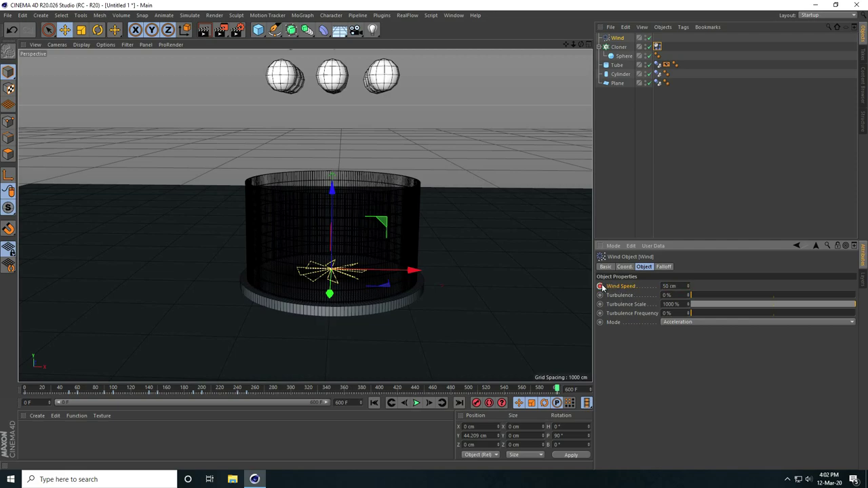
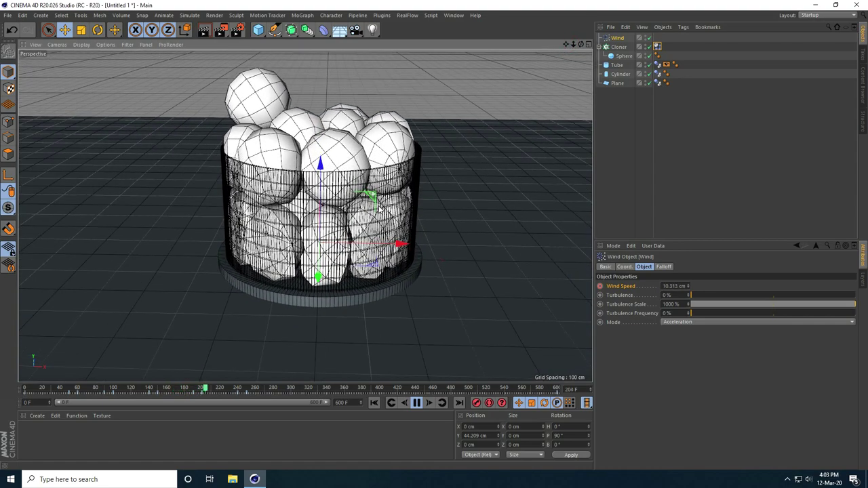
- Watch the spheres inflate and react to the keyframed wind during playback, and stop the simulation after it restarts
scroll(346, 209, "down", 1)
scroll(346, 209, "down", 1)
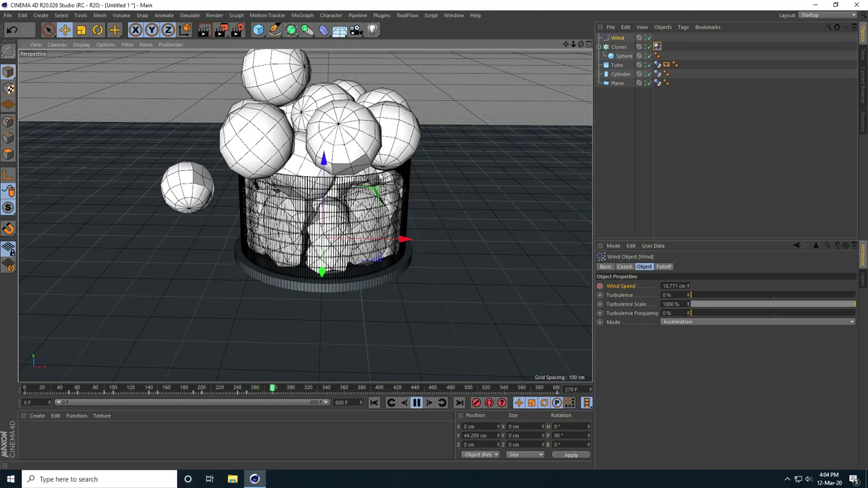
left_click_drag(566, 44, 566, 63)
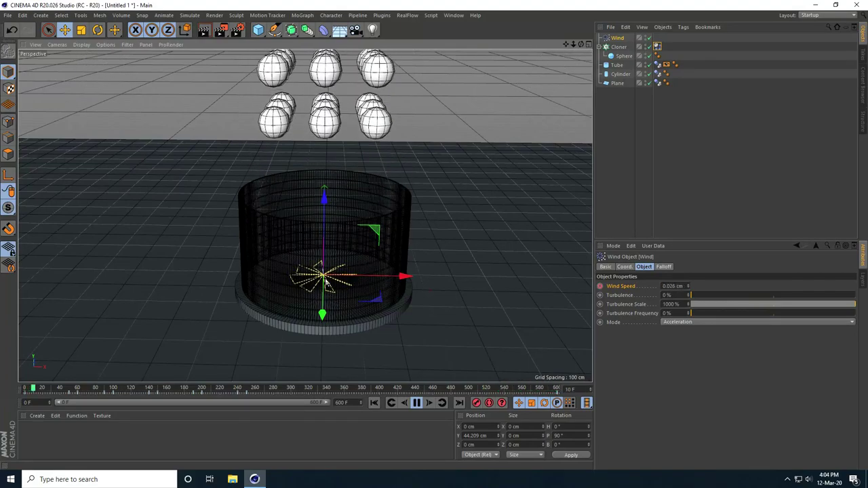
left_click(416, 403)
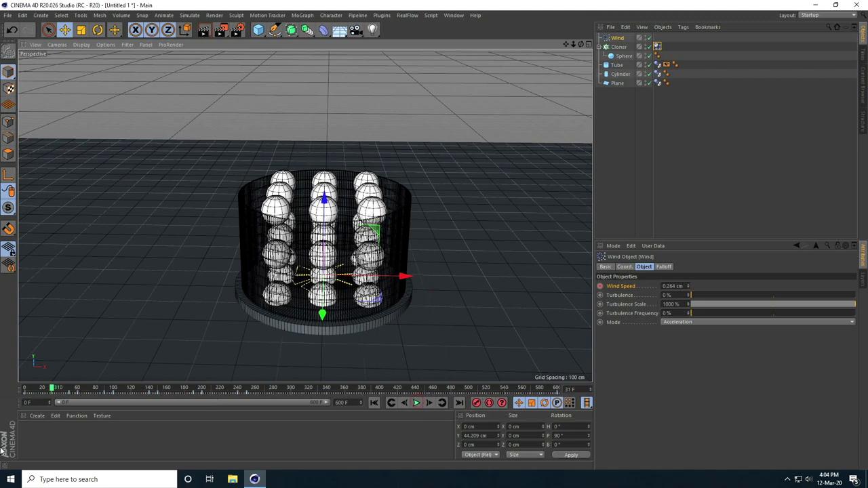
- Load the materials of the file Untitled 1 - Copy from the soft body folder and apply the white Mat to the floor plane
left_click(36, 417)
left_click(47, 367)
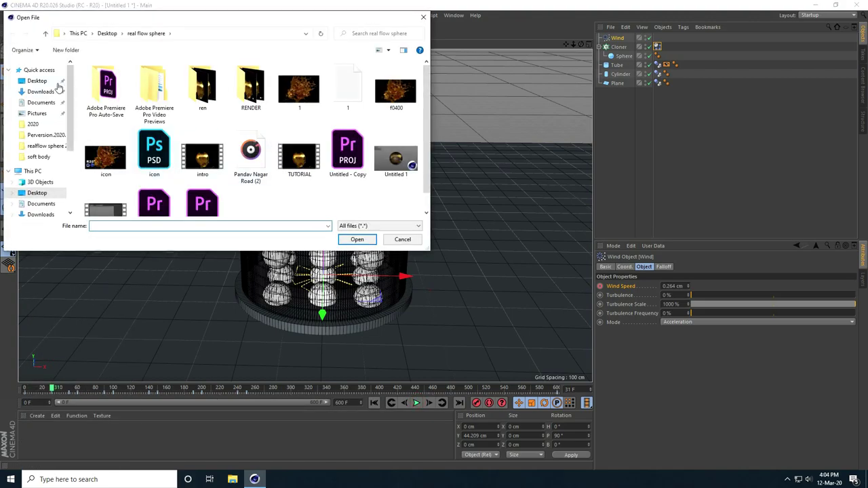
left_click(50, 80)
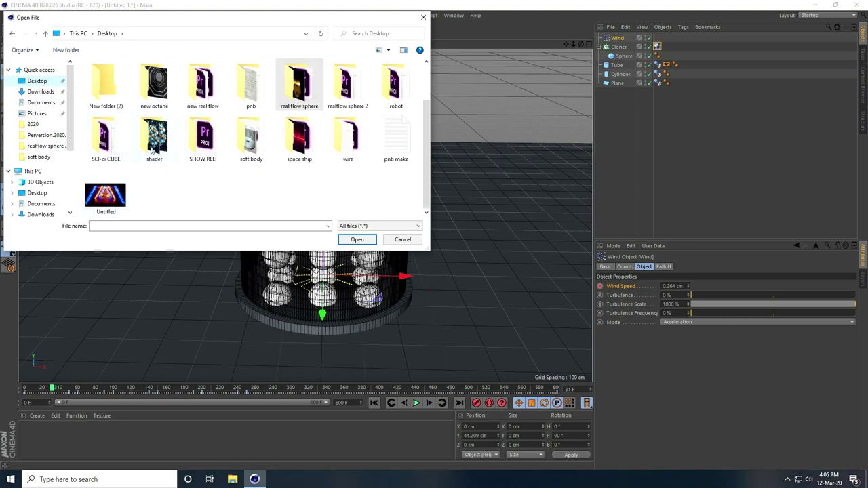
double_click(251, 139)
left_click(110, 115)
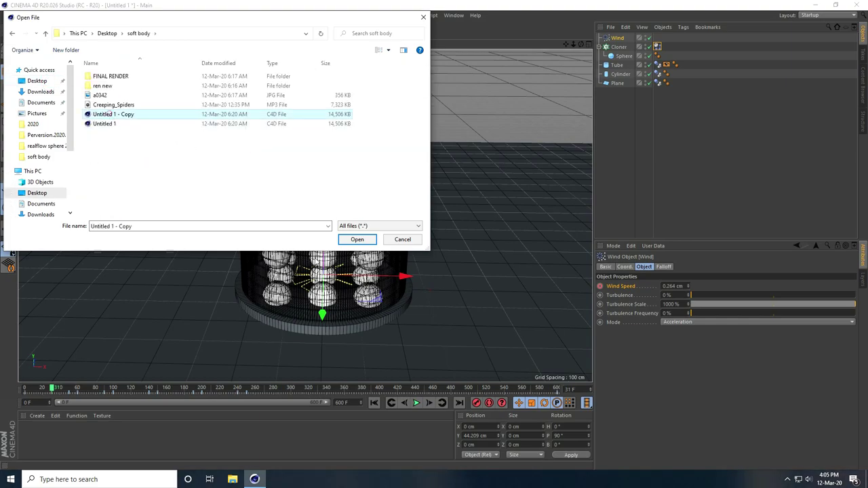
left_click(352, 240)
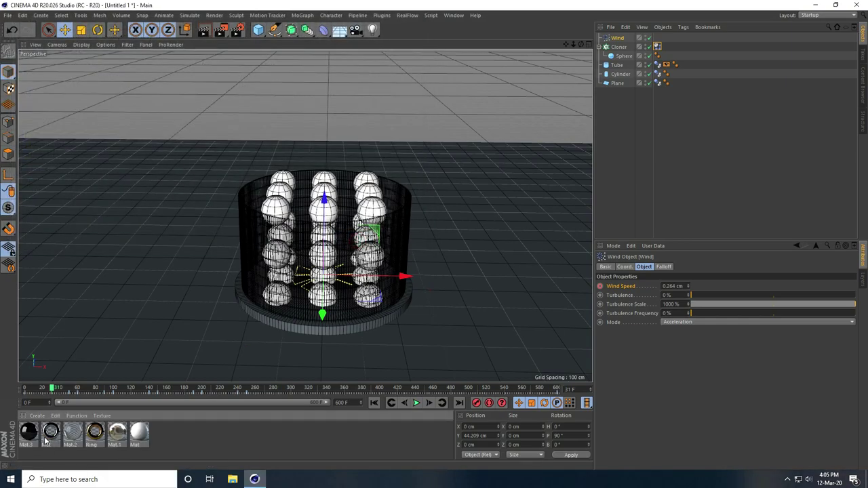
left_click_drag(136, 437, 151, 318)
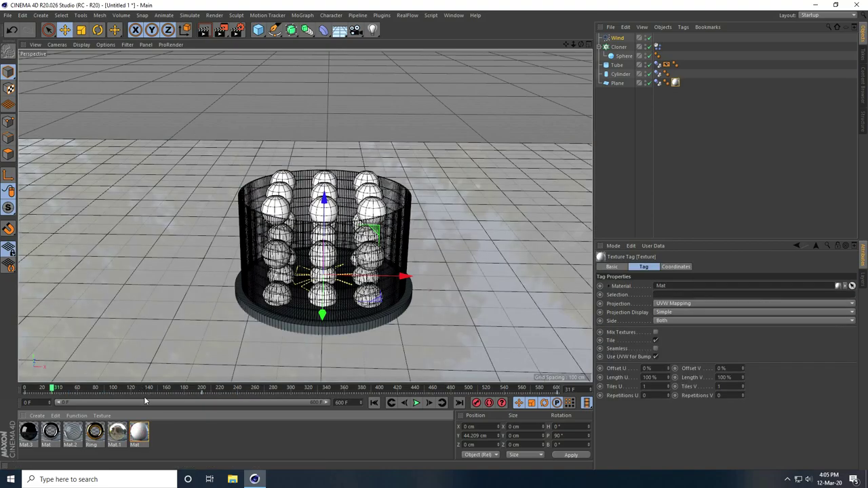
- Duplicate the floor plane, rotate the copy 90° upright and move it to about Z 1502 cm as a back wall
right_click_drag(373, 261, 279, 269, "alt")
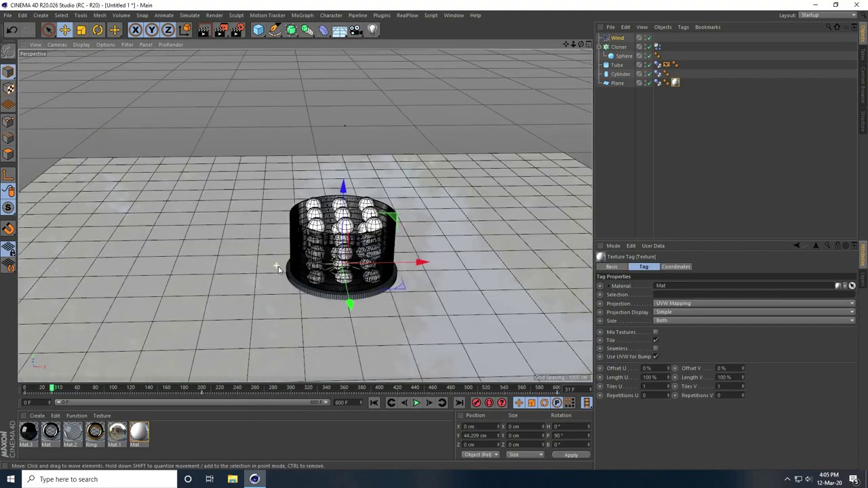
left_click_drag(279, 270, 345, 265, "alt")
right_click_drag(345, 266, 277, 267, "alt")
left_click(274, 292)
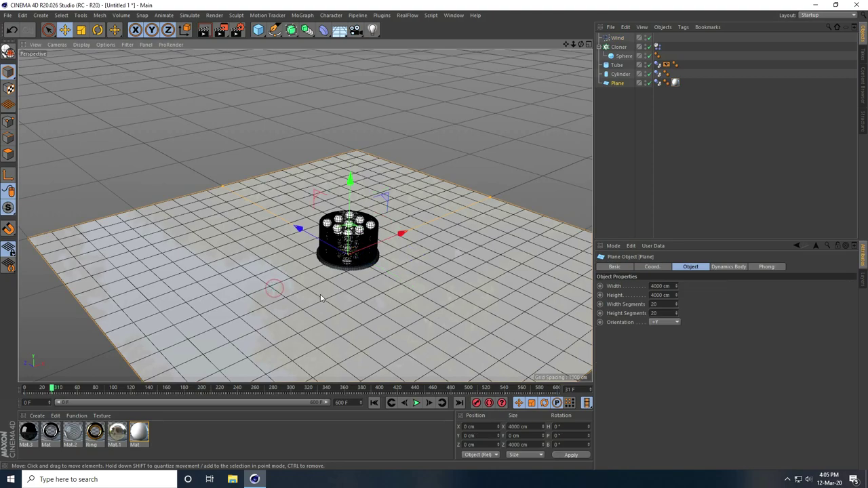
key("ctrl+c")
key("ctrl+v")
key("r")
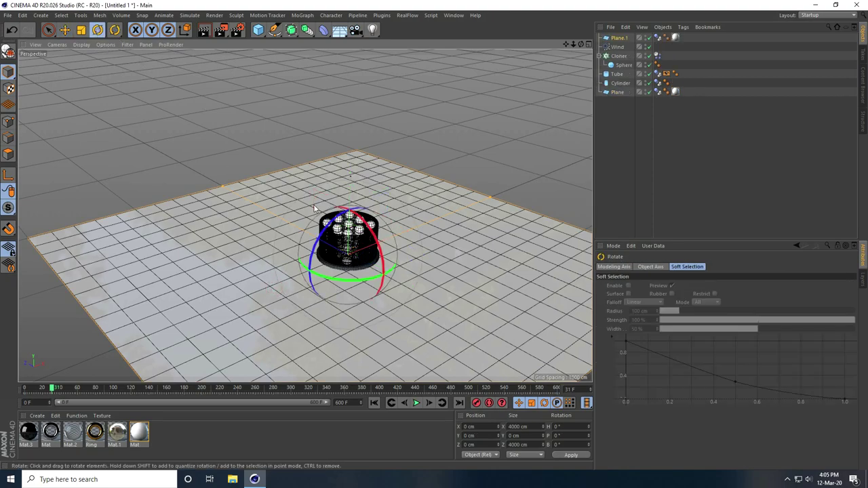
left_click_drag(367, 230, 395, 325)
key("e")
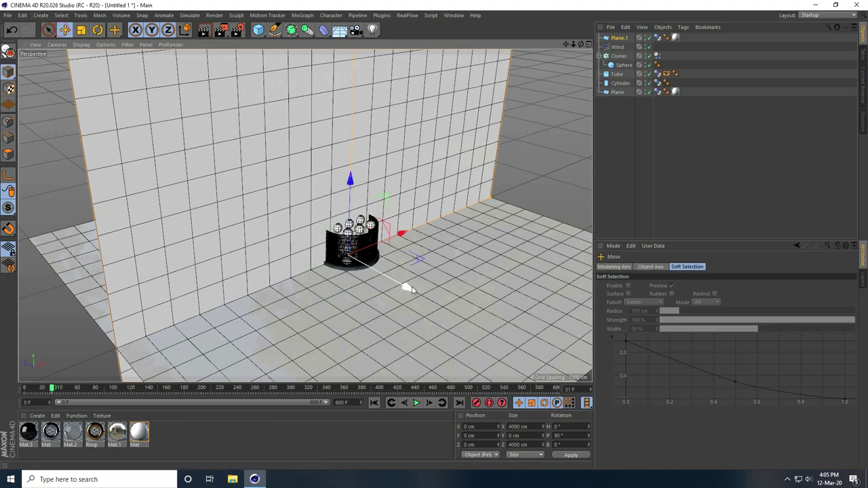
left_click_drag(407, 287, 204, 326)
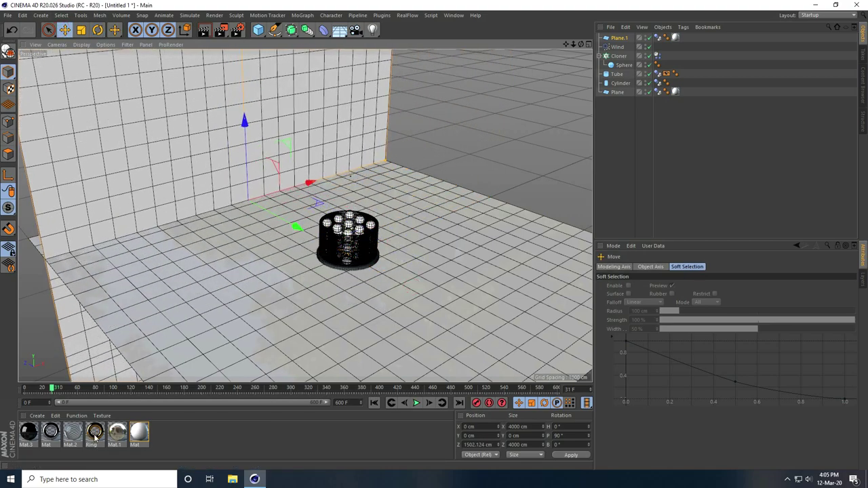
- Apply the Ring material to the Sphere, Mat.2 to the Tube and the dark Mat to the Cylinder
left_click_drag(620, 68, 622, 66)
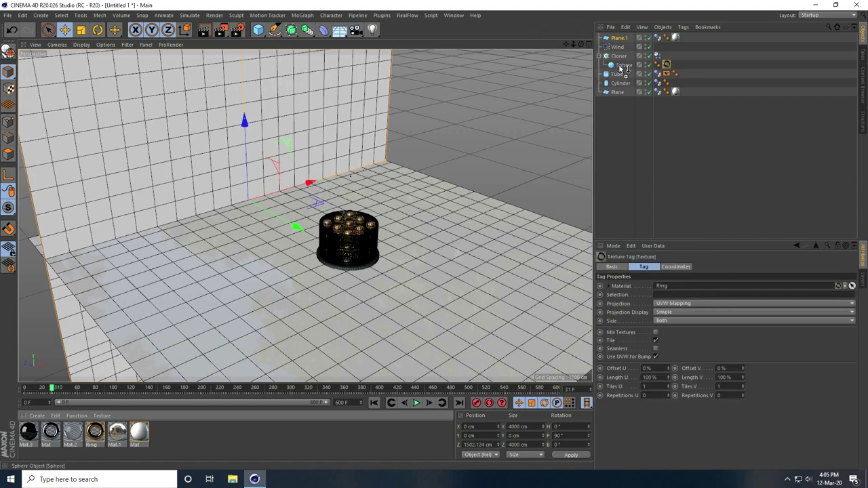
scroll(365, 260, "up", 3)
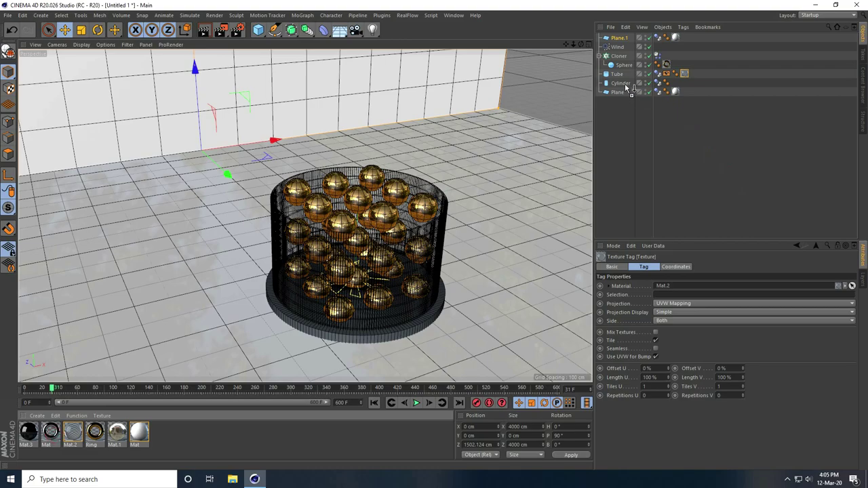
left_click_drag(630, 88, 628, 85)
scroll(366, 309, "up", 3)
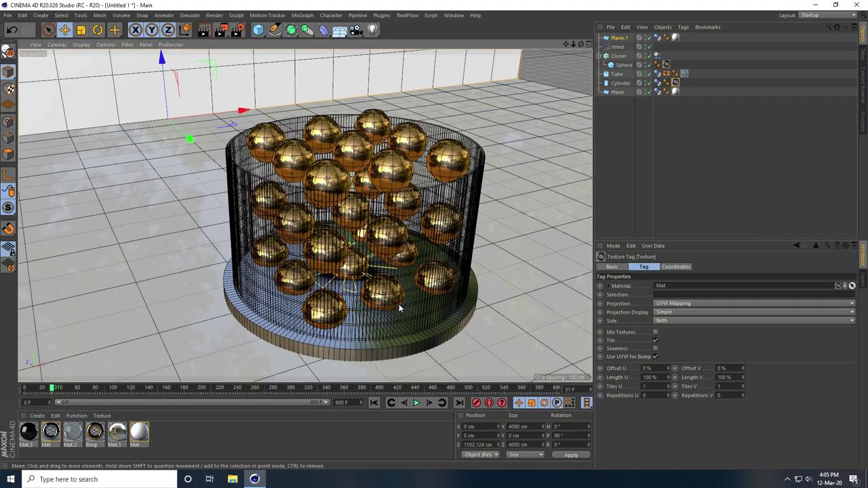
- Add a camera from a view framing the whole container, look through it and adjust its framing at frame 0
left_click_drag(399, 304, 373, 307, "alt")
middle_click_drag(373, 307, 313, 302, "alt")
right_click_drag(307, 255, 344, 230, "alt")
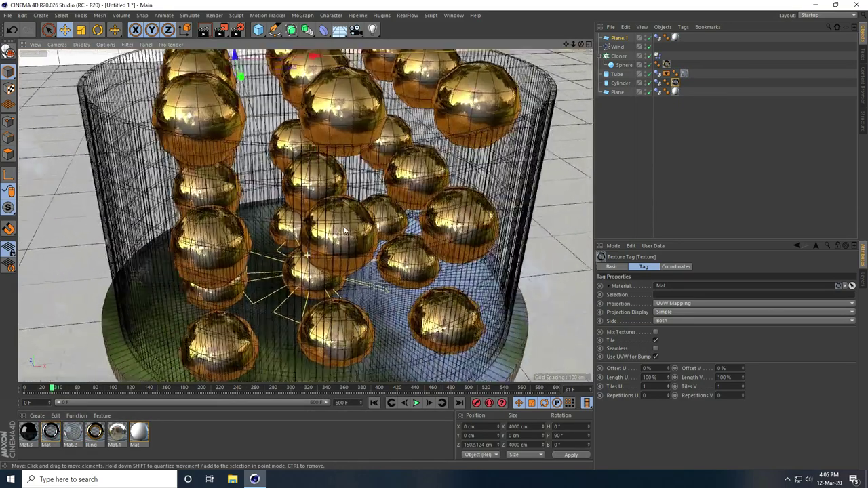
scroll(344, 230, "down", 6)
left_click_drag(346, 227, 318, 274, "alt")
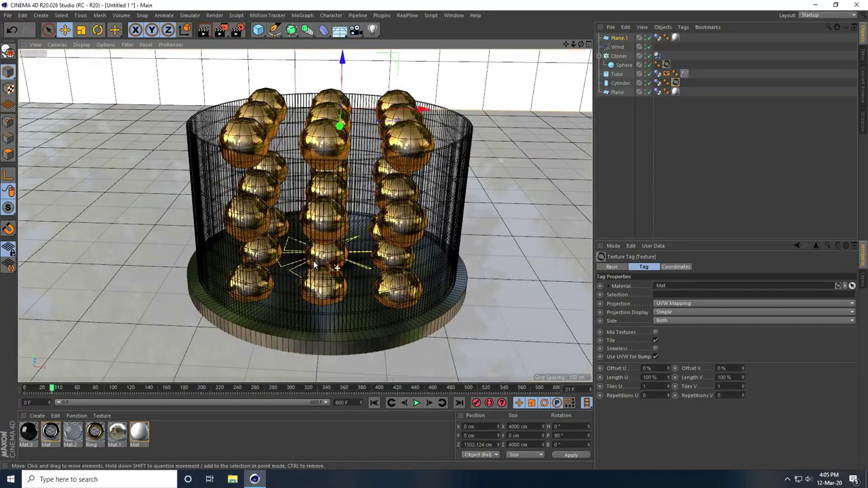
scroll(314, 265, "down", 2)
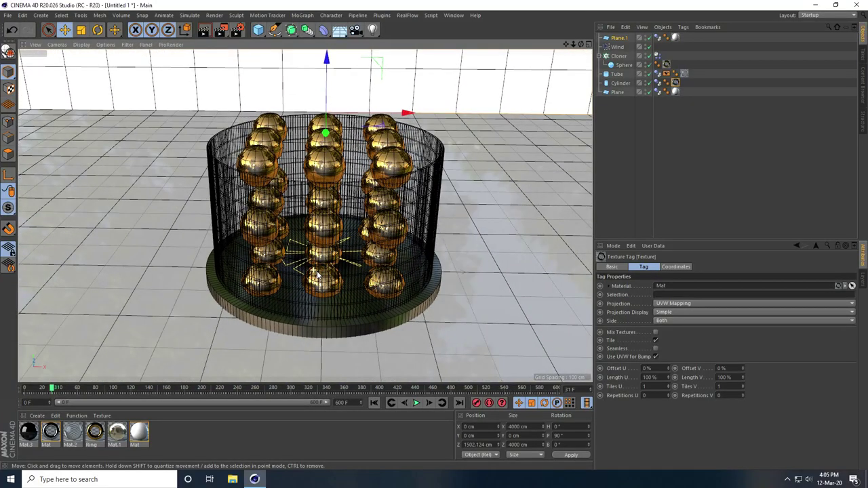
left_click_drag(355, 30, 382, 42)
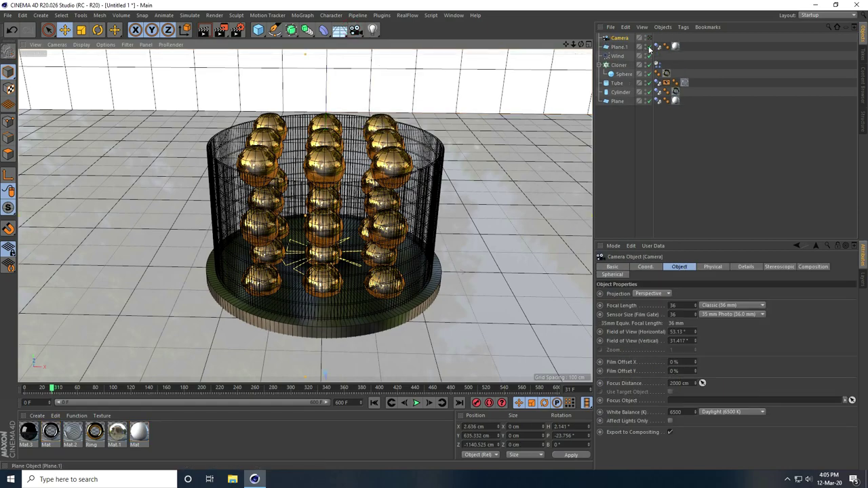
left_click(374, 402)
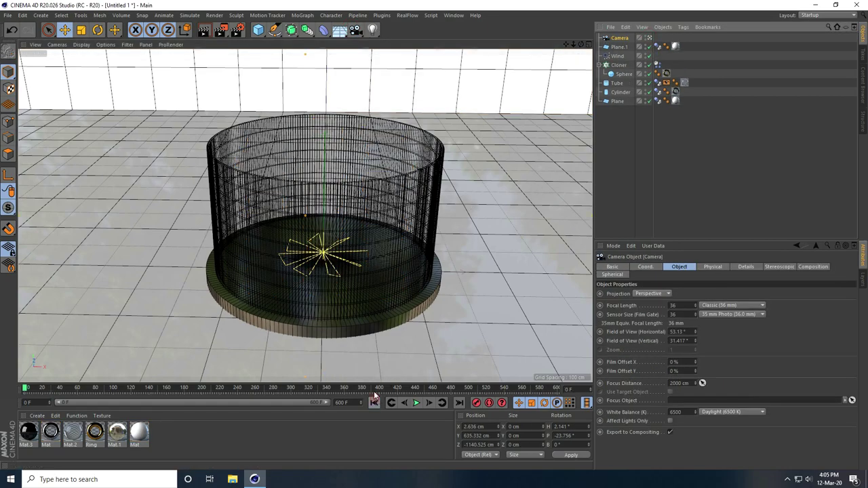
left_click_drag(316, 308, 305, 305, "alt")
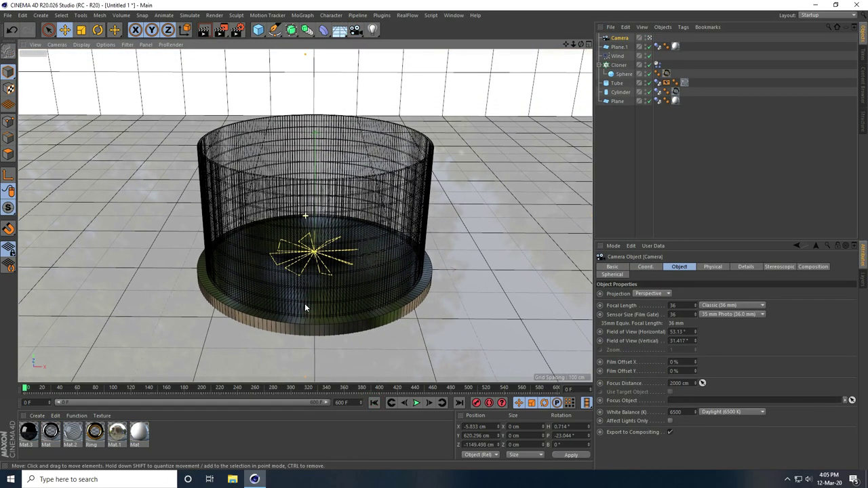
middle_click_drag(305, 305, 304, 305, "alt")
left_click(623, 37)
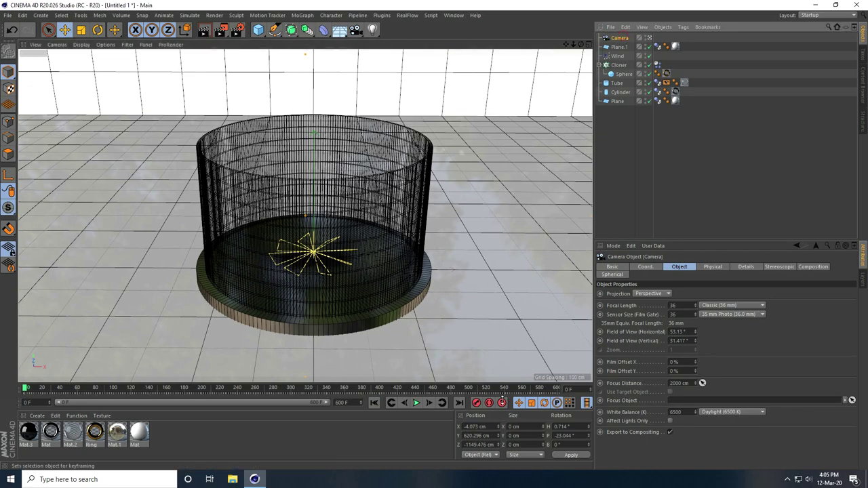
- Set the animation's end frame to 250
left_click(359, 404)
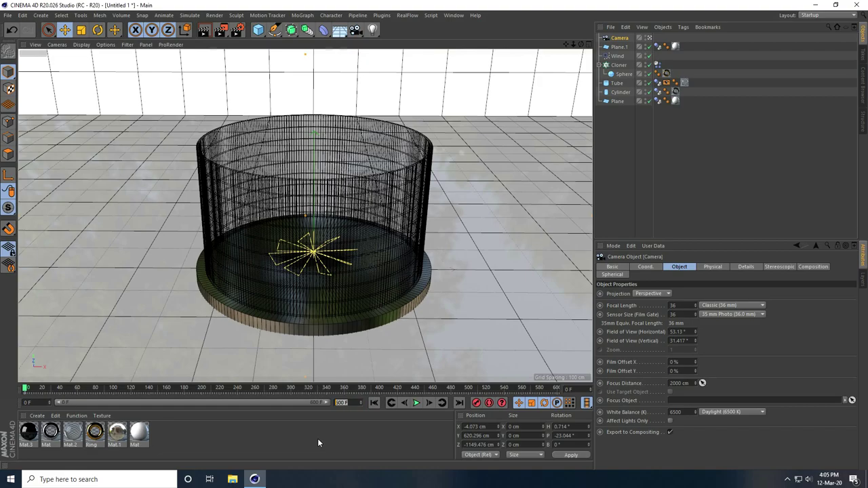
type("250")
key("Return")
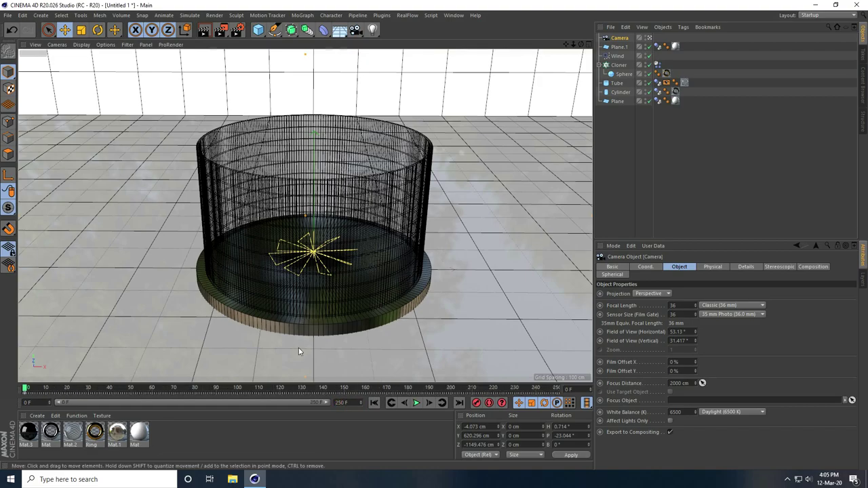
- Pull the camera back to about Y 709 cm, Z -1666 cm to include the hanging spheres, and keyframe it at frame 0
scroll(313, 238, "down", 2)
scroll(313, 239, "down", 2)
left_click_drag(312, 261, 314, 269, "alt")
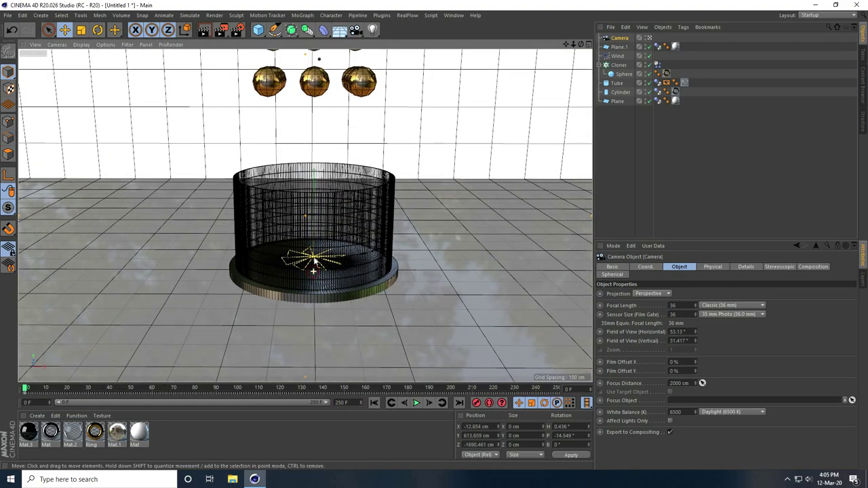
scroll(316, 271, "down", 1)
middle_click_drag(317, 271, 317, 292, "alt")
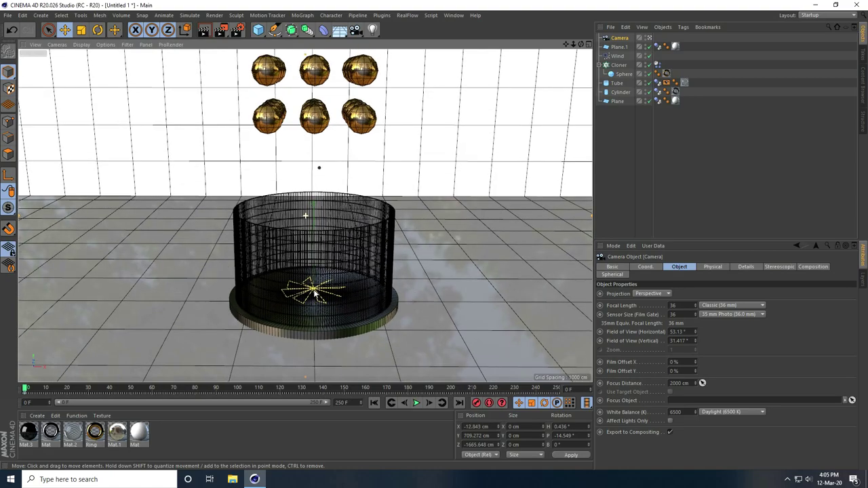
- Move the camera farther back to about Y 952 cm, Z -2002 cm on frame 250 and keyframe it
left_click(460, 404)
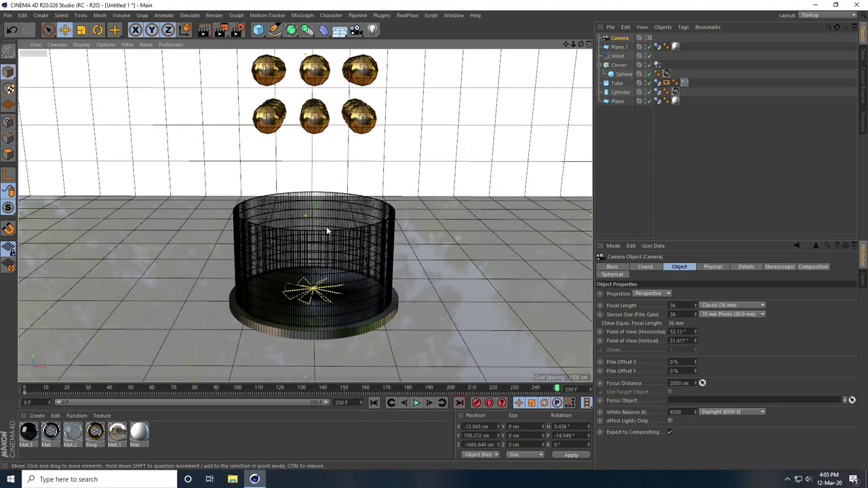
scroll(327, 231, "down", 5)
right_click_drag(325, 252, 332, 240, "alt")
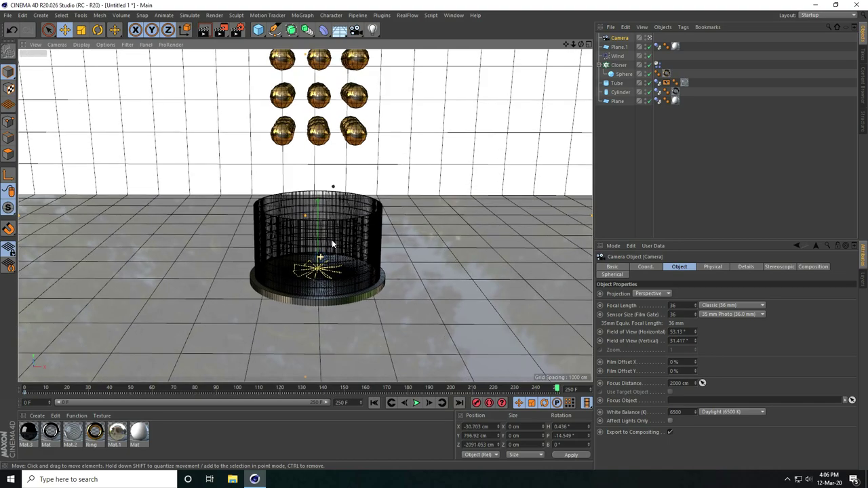
left_click_drag(355, 339, 354, 345, "alt")
middle_click_drag(354, 342, 374, 354, "alt")
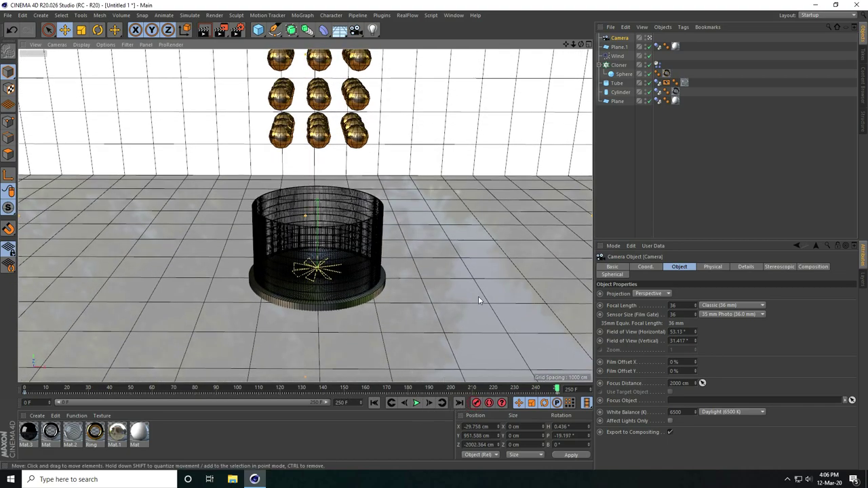
- Play the opening frames from the start to check the camera move, and rewind to frame 0
left_click(376, 404)
left_click(417, 403)
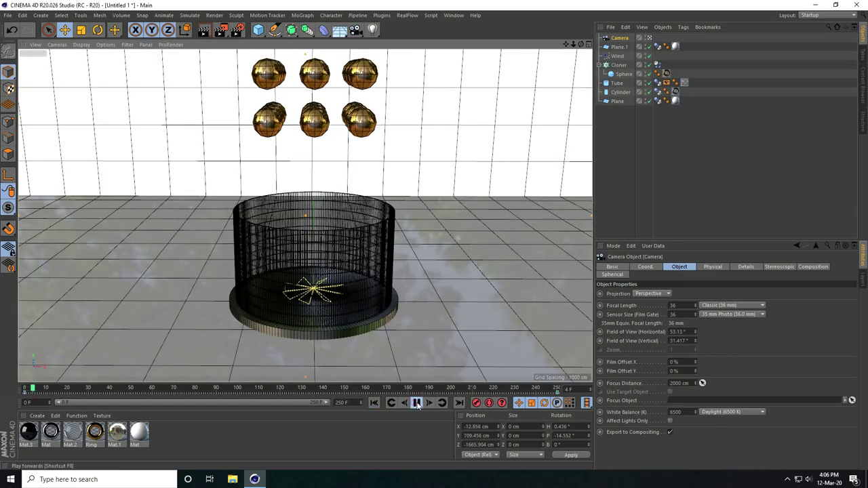
left_click(417, 404)
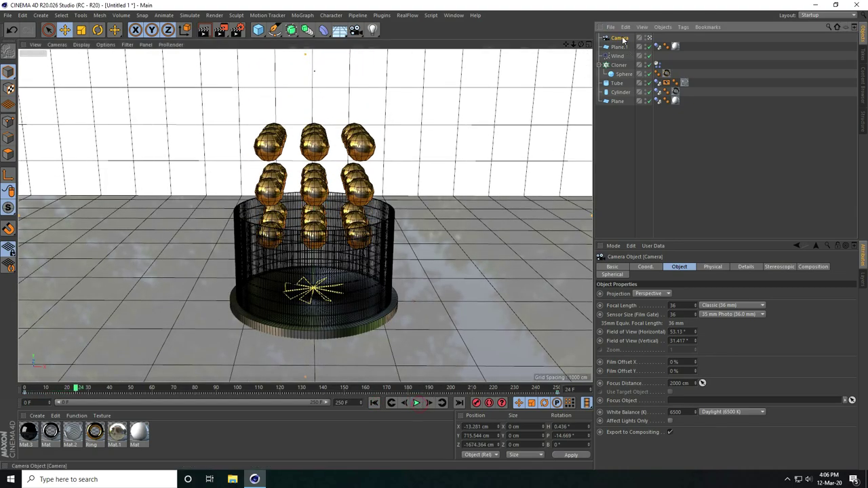
left_click(376, 404)
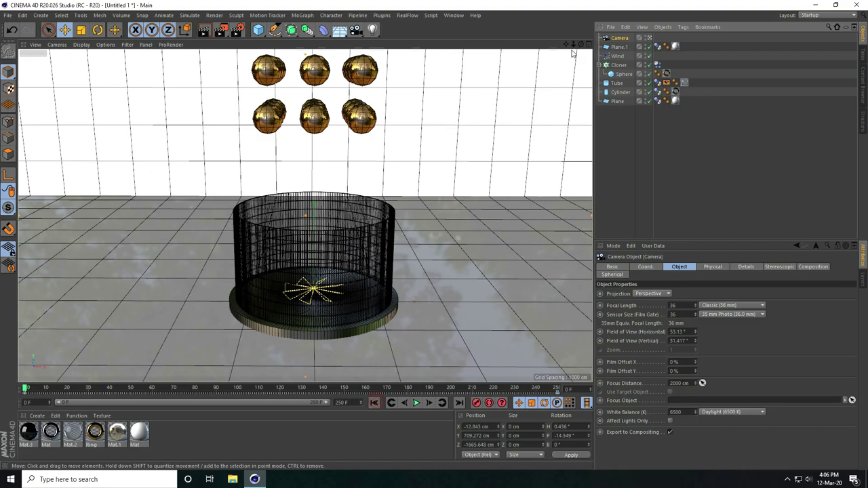
- Move the camera closer to about Y 354 cm, Z -864 cm, keyframe it at frame 0, and play the opening frames to check
scroll(434, 234, "up", 5)
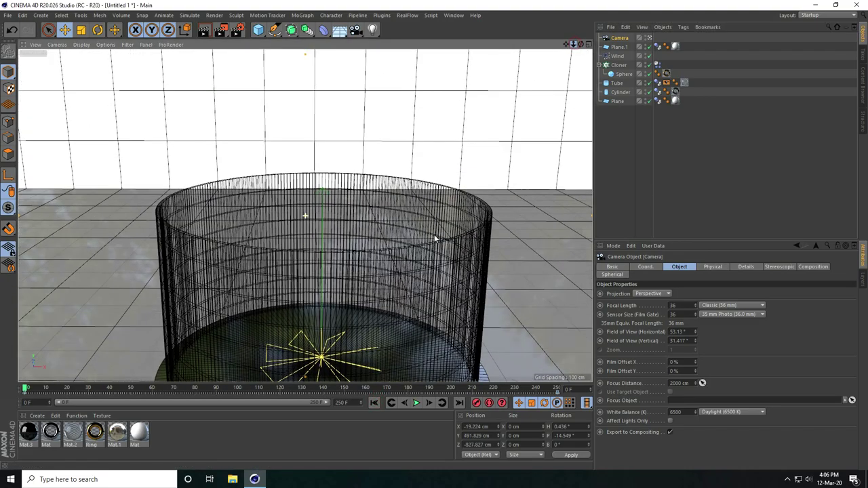
middle_click_drag(434, 235, 435, 155, "alt")
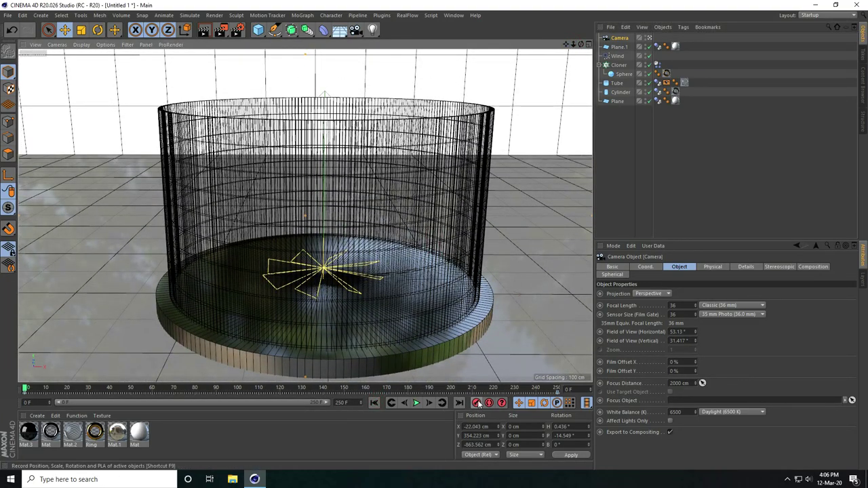
left_click(418, 403)
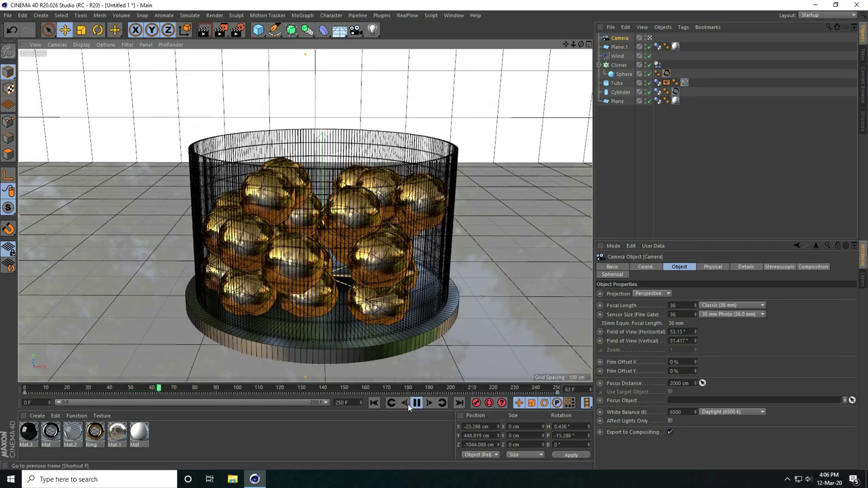
left_click(375, 404)
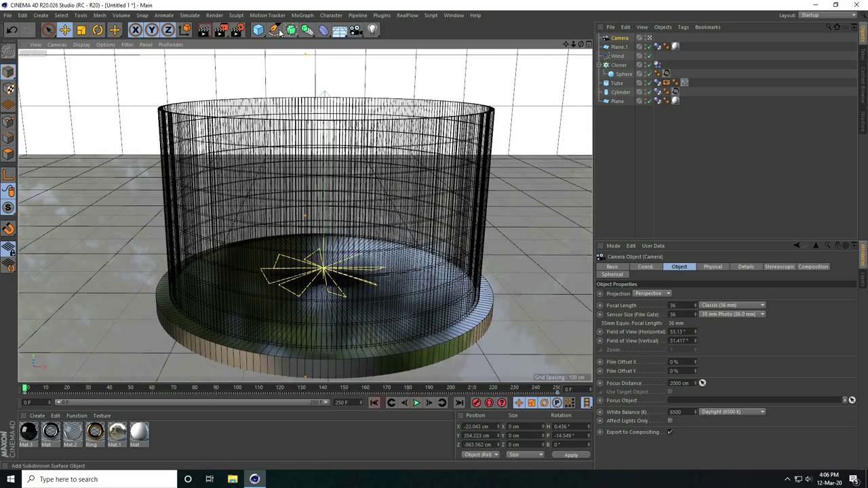
- Add a Subdivision Surface and nest the Cloner inside it to smooth the spheres
left_click_drag(290, 31, 326, 59)
left_click(339, 47)
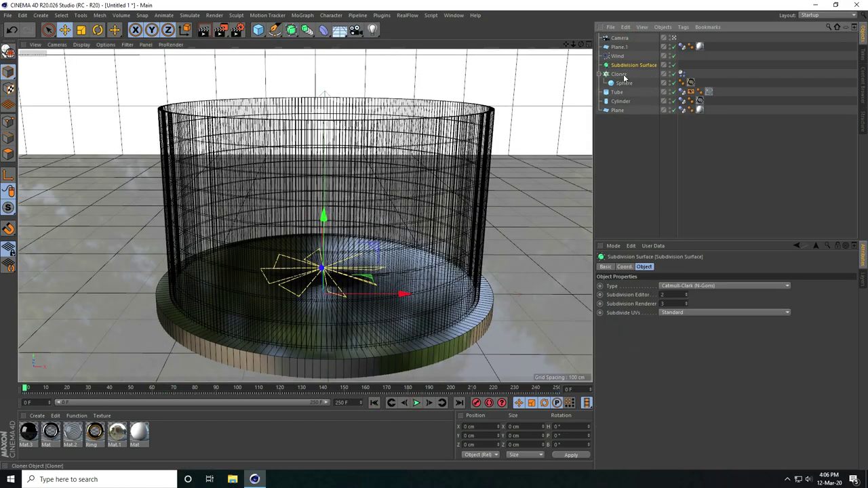
left_click_drag(619, 67, 620, 66)
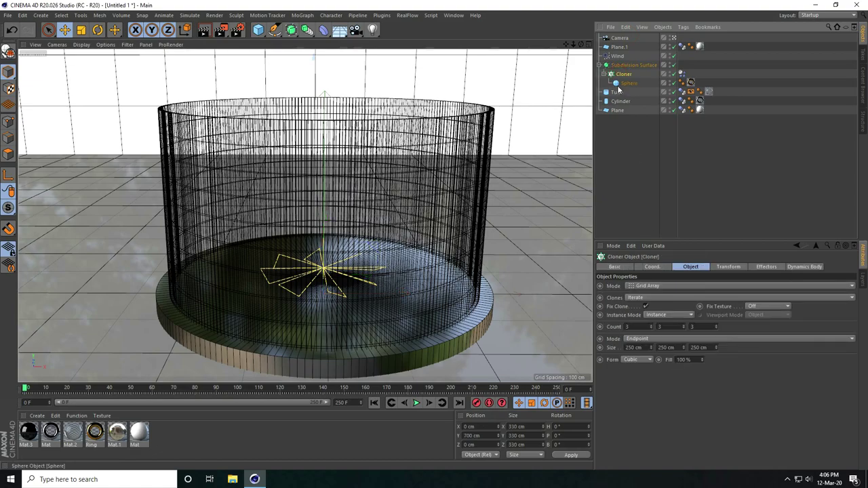
- Play the opening frames to check the smoothed soft body spheres, and rewind to frame 0
left_click(418, 403)
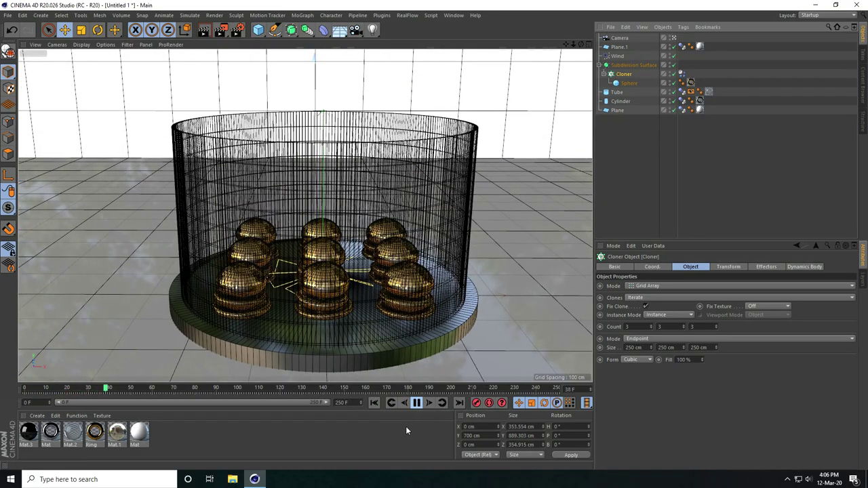
left_click(417, 403)
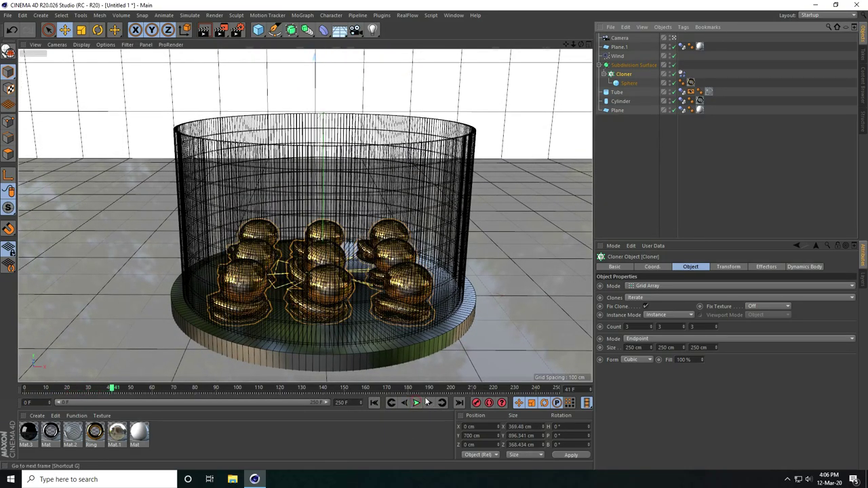
left_click(374, 403)
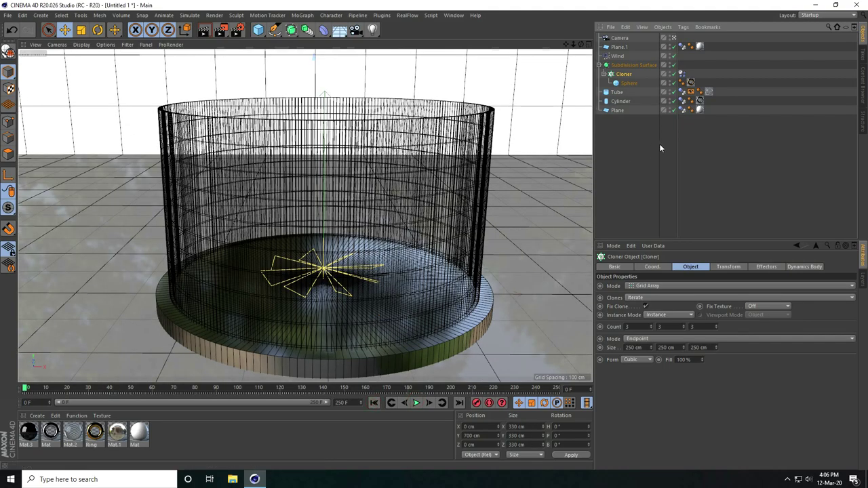
- Leave the camera view and bake the Cloner's Dynamics Body simulation into its object cache
left_click(675, 38)
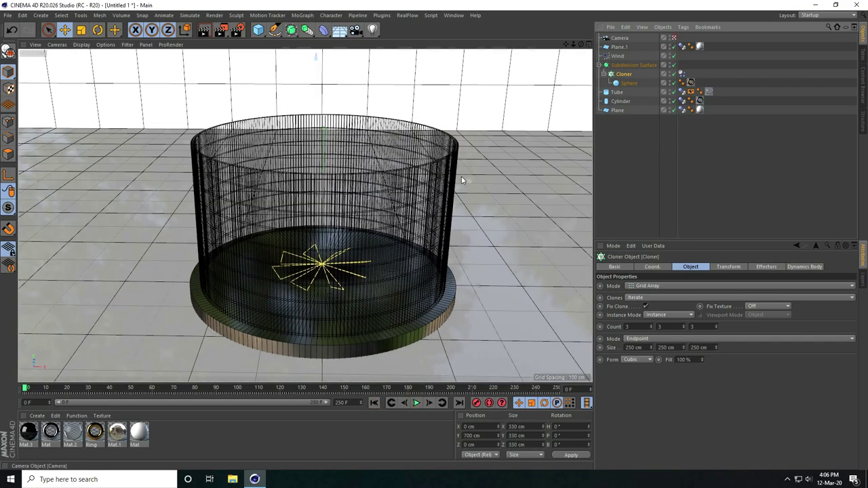
scroll(395, 214, "down", 5)
scroll(377, 102, "up", 5)
scroll(377, 100, "up", 3)
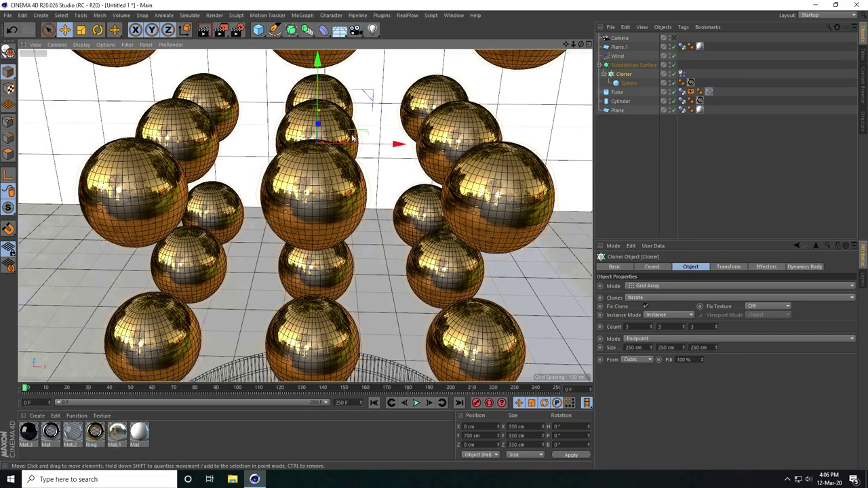
left_click(683, 73)
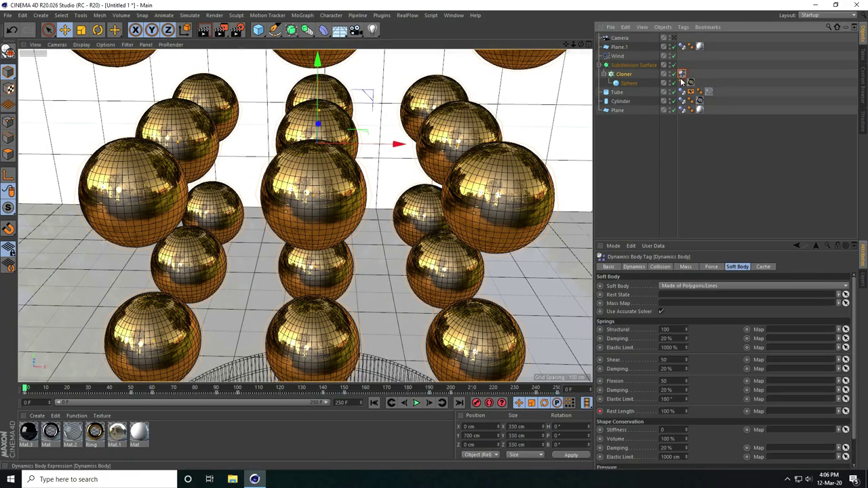
left_click(763, 266)
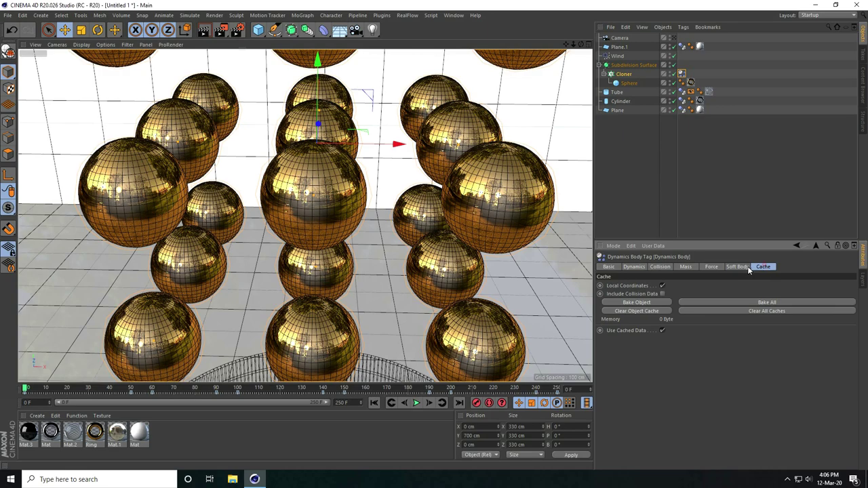
left_click(635, 304)
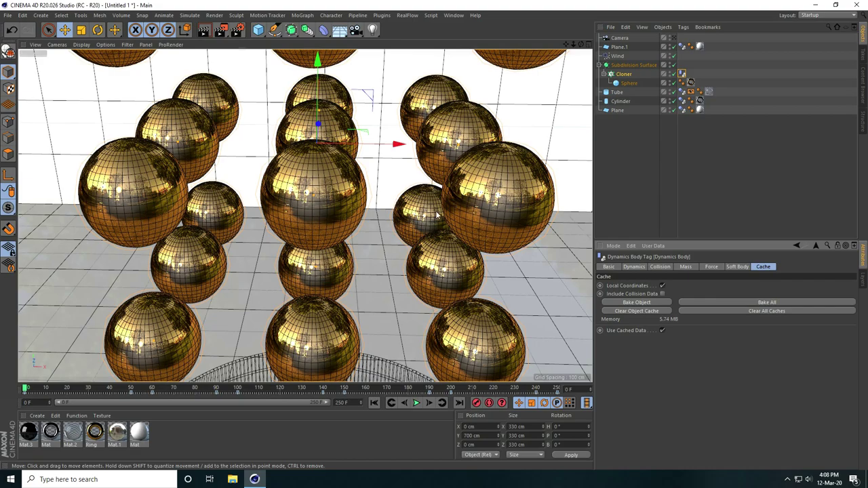
- Look through the scene camera again and play the opening frames of the baked simulation
scroll(332, 168, "down", 5)
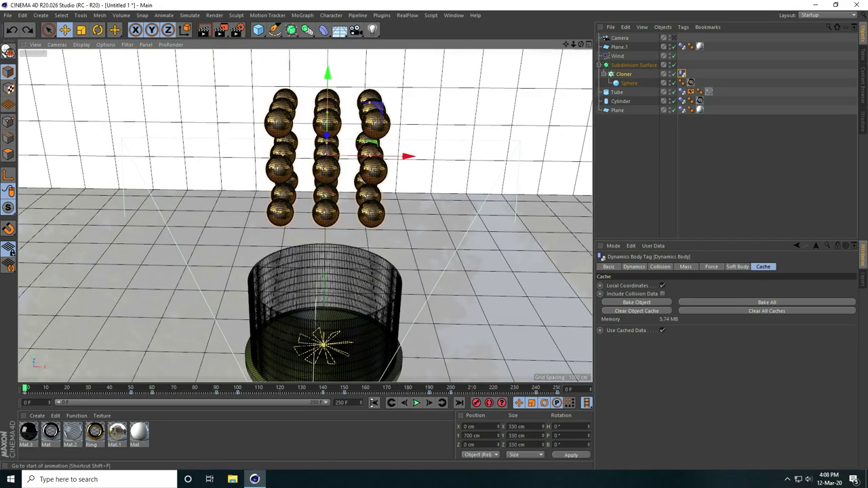
left_click(674, 38)
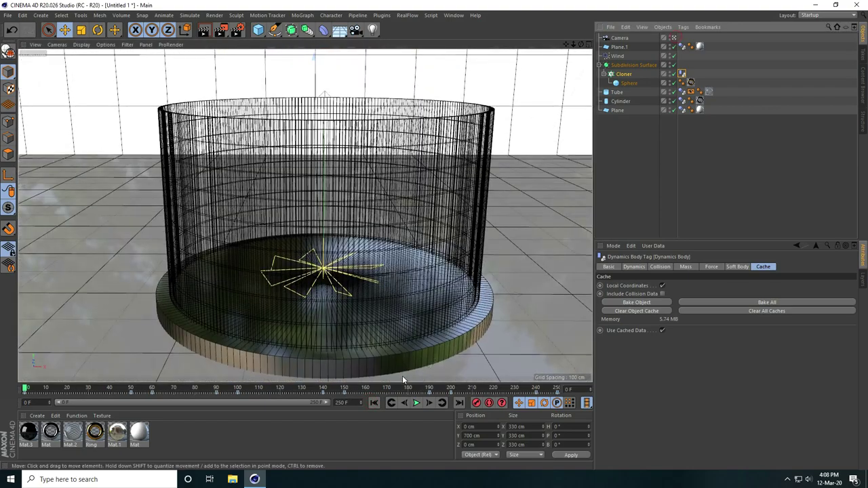
left_click(418, 403)
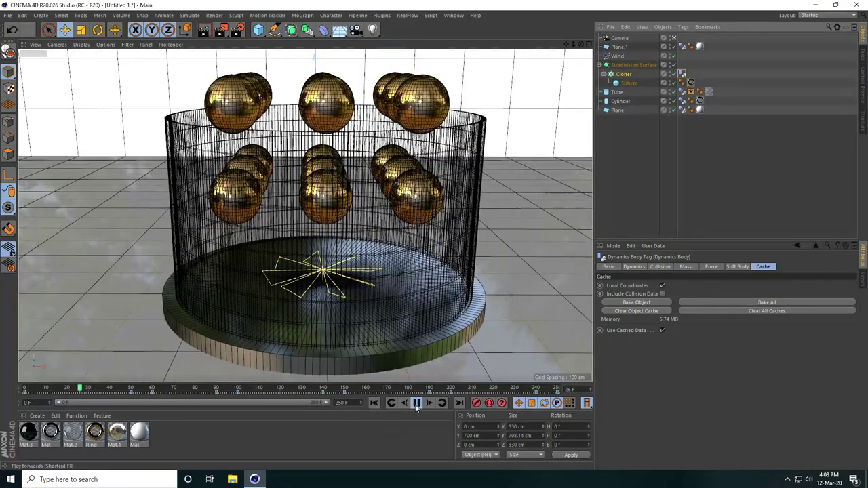
left_click(417, 403)
- Extend the animation's end frame and preview range to 600, and play it from the start to about frame 310
left_click_drag(350, 403, 315, 412)
type("600")
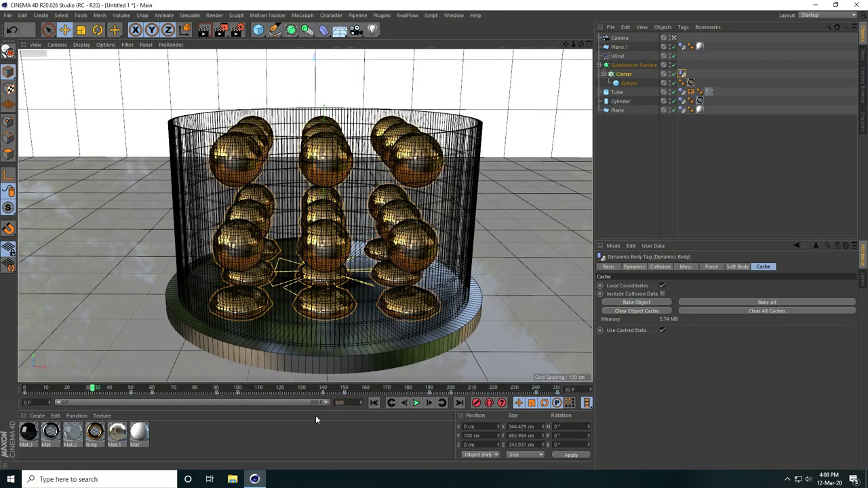
key("Return")
double_click(137, 404)
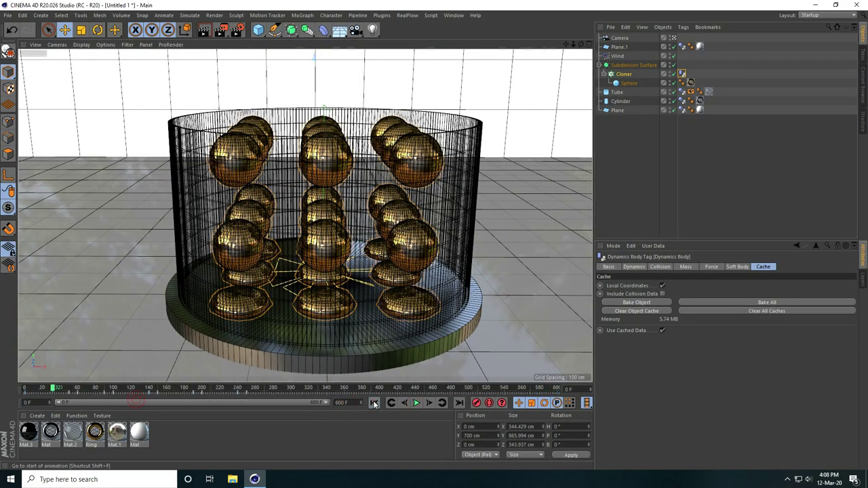
left_click(373, 403)
left_click(417, 403)
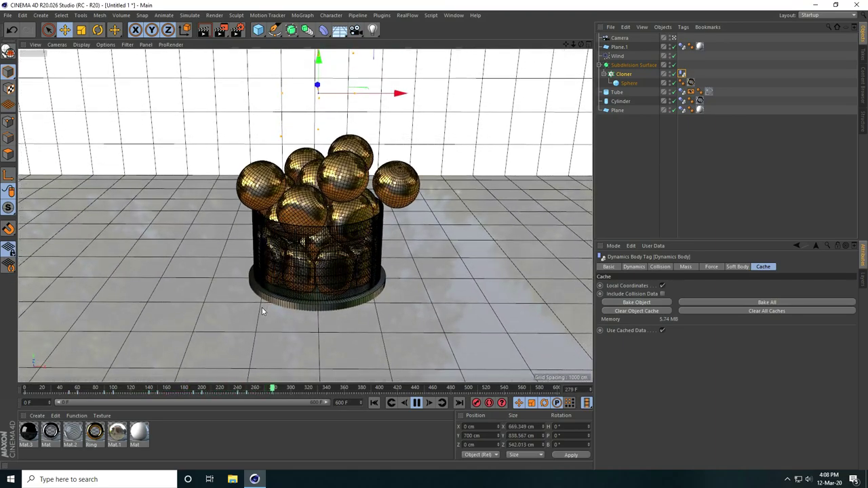
left_click(416, 403)
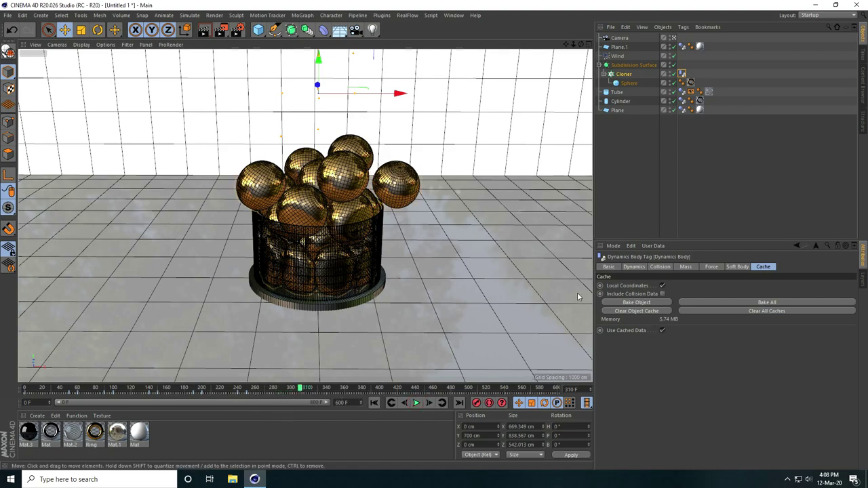
- Add the Ambient Occlusion render effect with 100% accuracy and 256 maximum samples
left_click(237, 31)
left_click(268, 182)
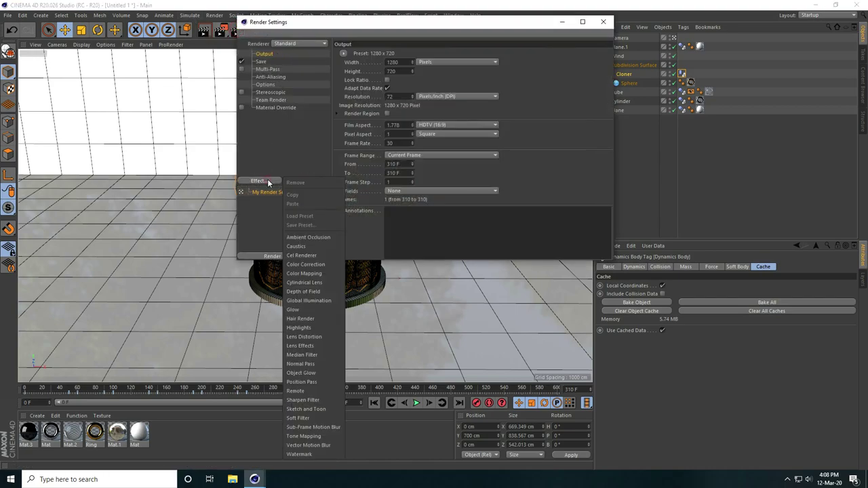
left_click(308, 237)
double_click(404, 150)
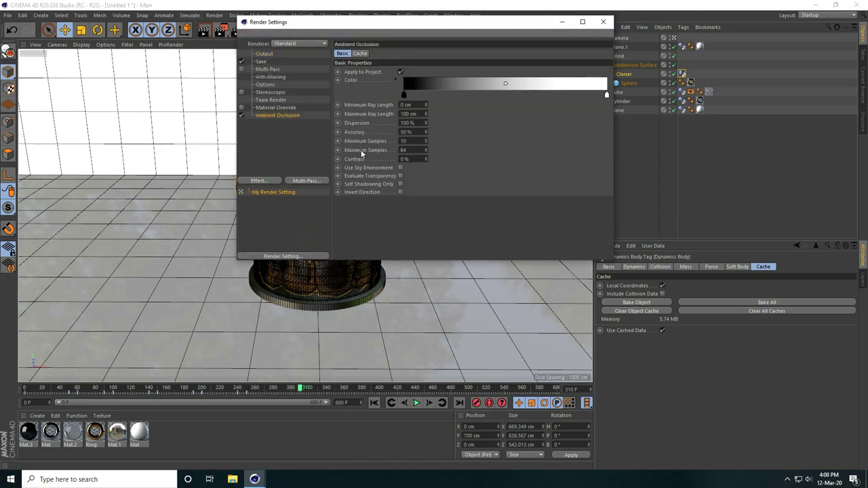
type("256")
key("Return")
- Add the Global Illumination render effect and choose a record density for its irradiance cache
left_click(265, 182)
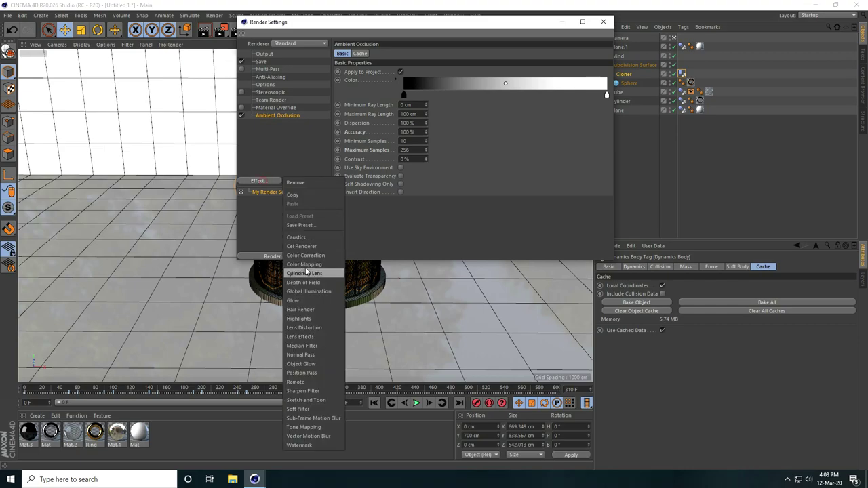
left_click(314, 291)
left_click(397, 54)
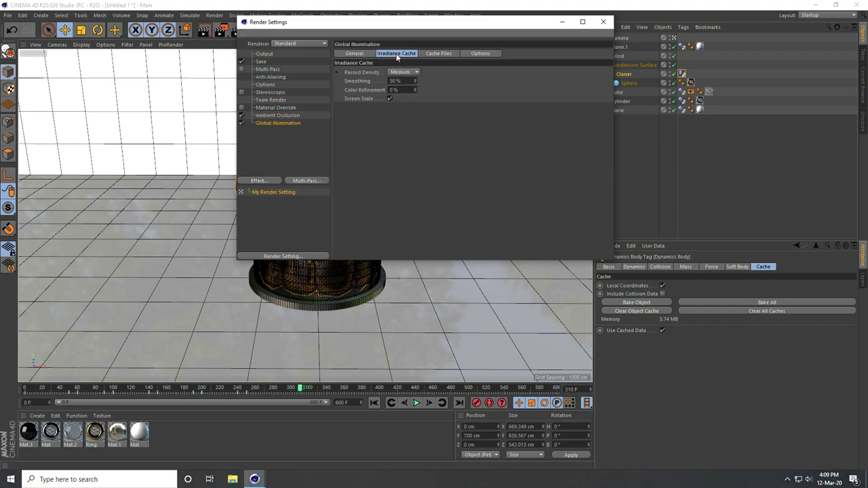
left_click(404, 71)
left_click(401, 107)
- Choose the anti-aliasing mode in the render settings
left_click(270, 76)
left_click(422, 54)
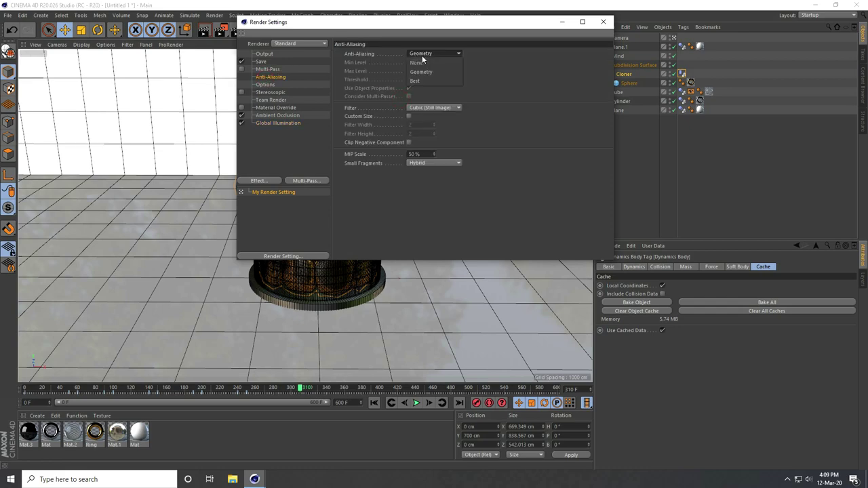
left_click(435, 73)
- Set the render output format to JPG and its file to "s" inside a new folder on the Desktop
left_click(264, 62)
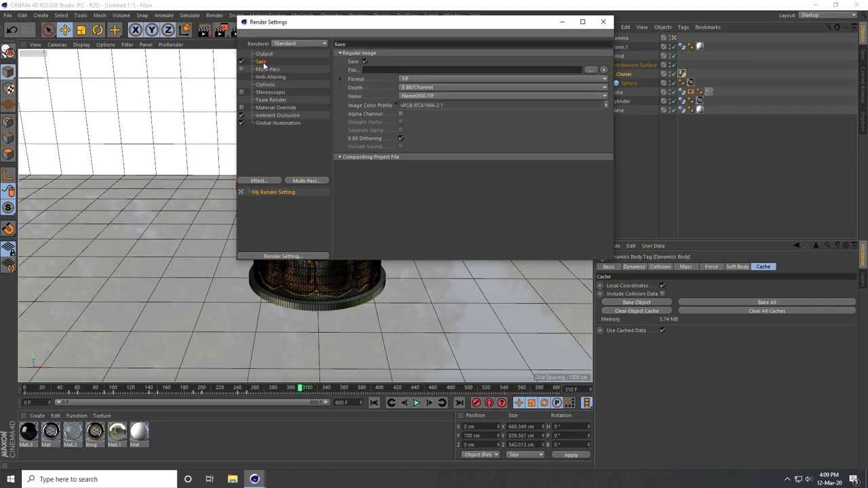
left_click(410, 80)
left_click(413, 142)
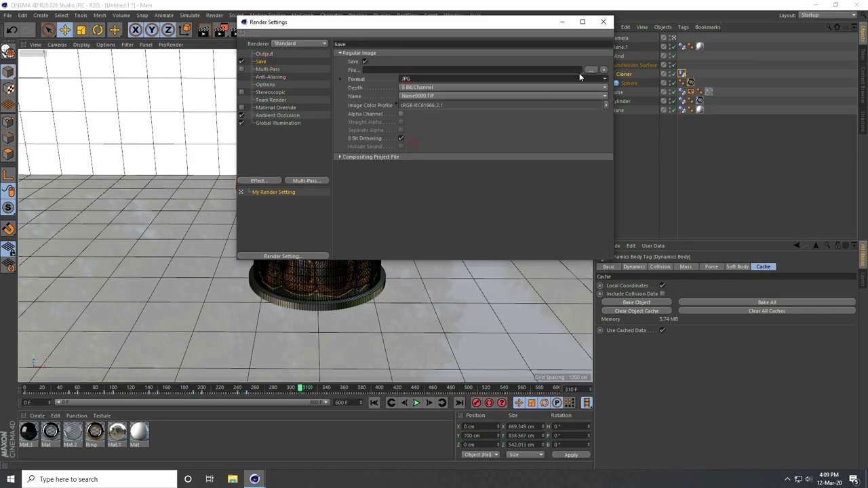
left_click(589, 70)
left_click(274, 107)
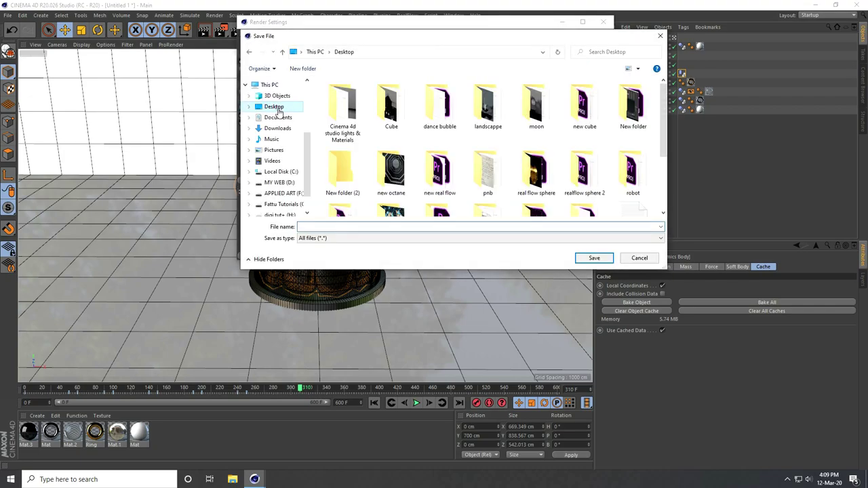
right_click(467, 144)
mouse_move(499, 227)
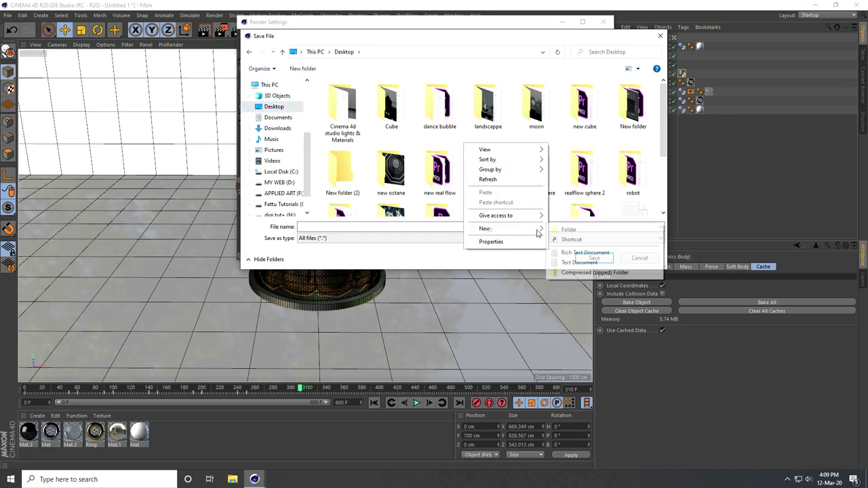
left_click(570, 230)
double_click(378, 193)
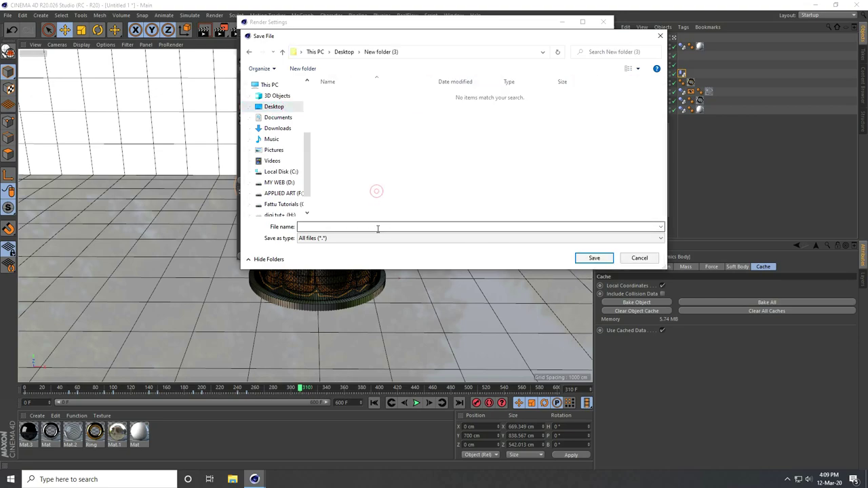
left_click(377, 228)
type("s")
left_click(594, 258)
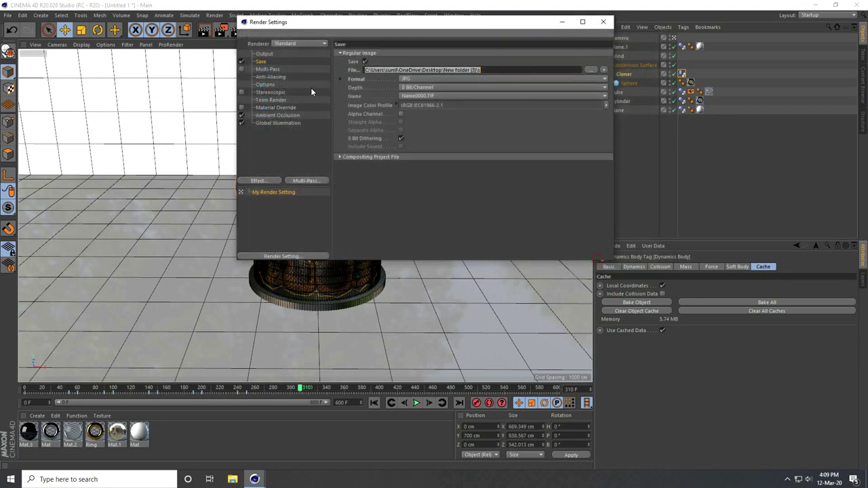
- Set the render frame range to All Frames and close the render settings
left_click(266, 56)
left_click(416, 156)
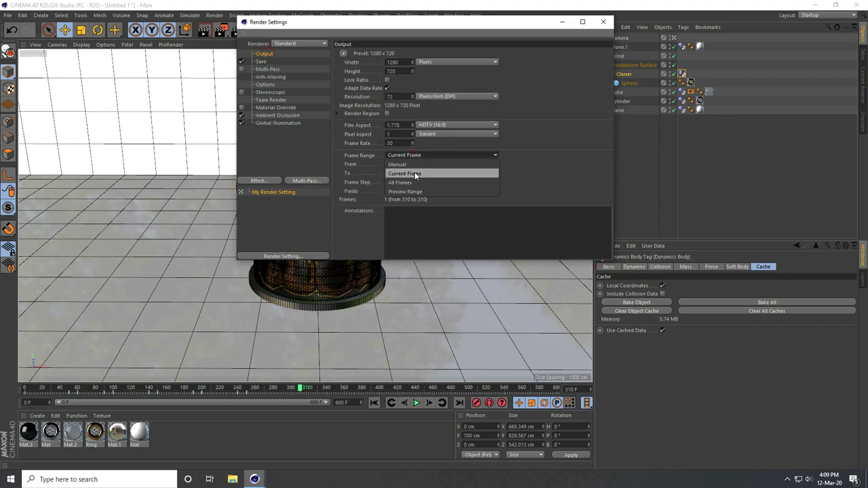
left_click(413, 175)
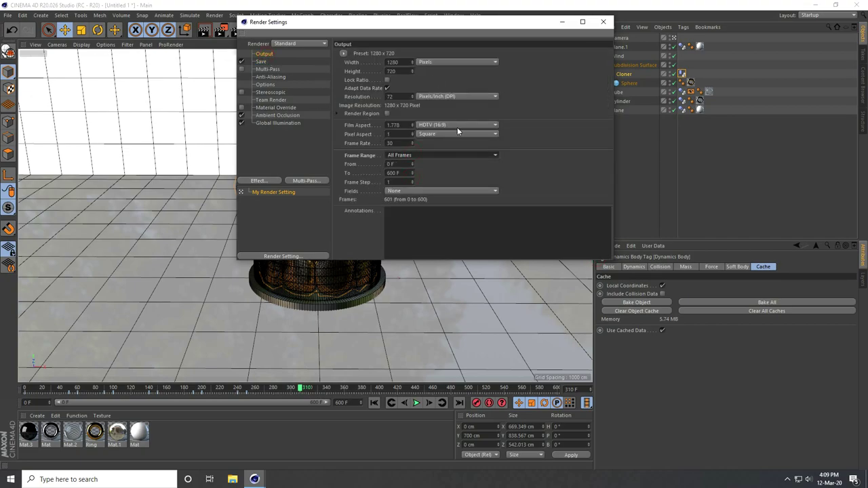
left_click(604, 21)
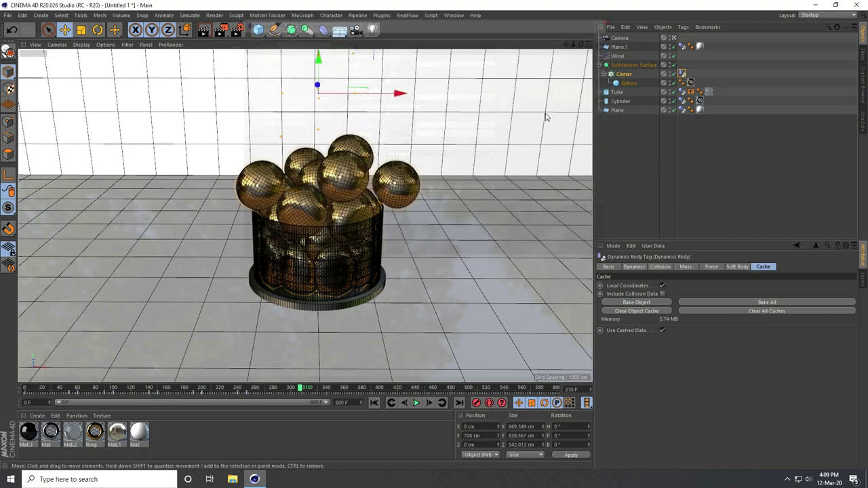
- Clear the Cloner's baked dynamics cache at frame 0, replay the opening frames, and rewind to the start
left_click(374, 403)
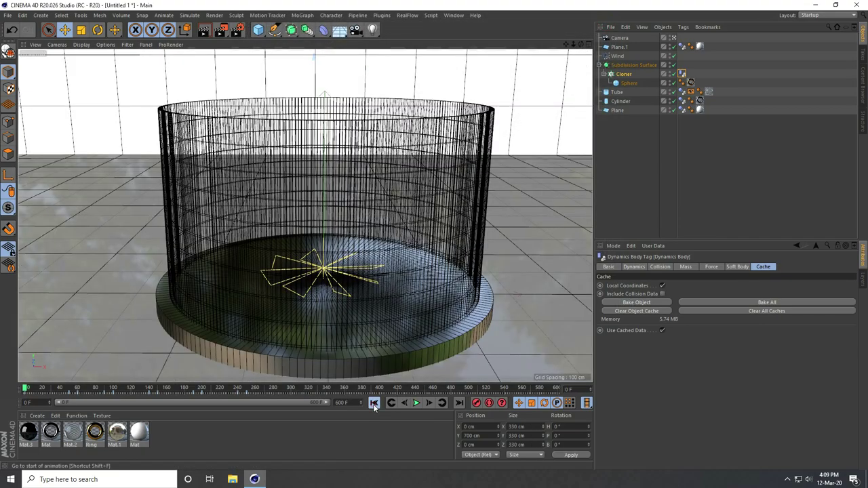
left_click(638, 303)
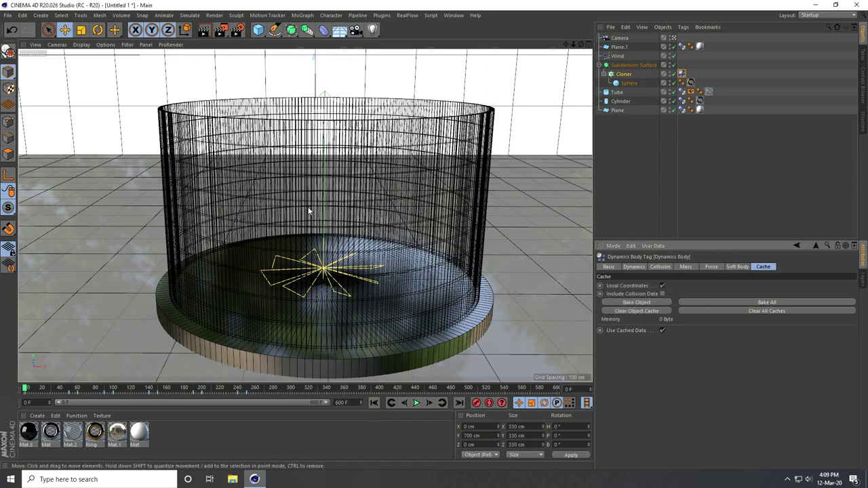
left_click(416, 404)
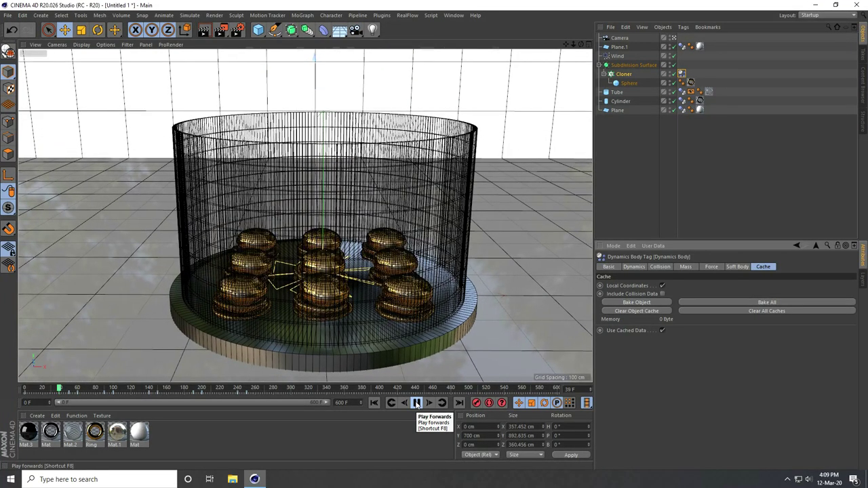
left_click(417, 403)
left_click(372, 402)
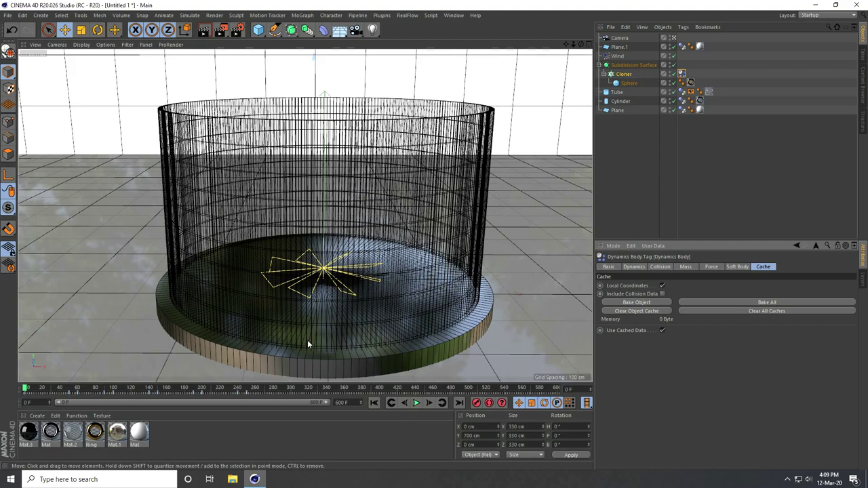